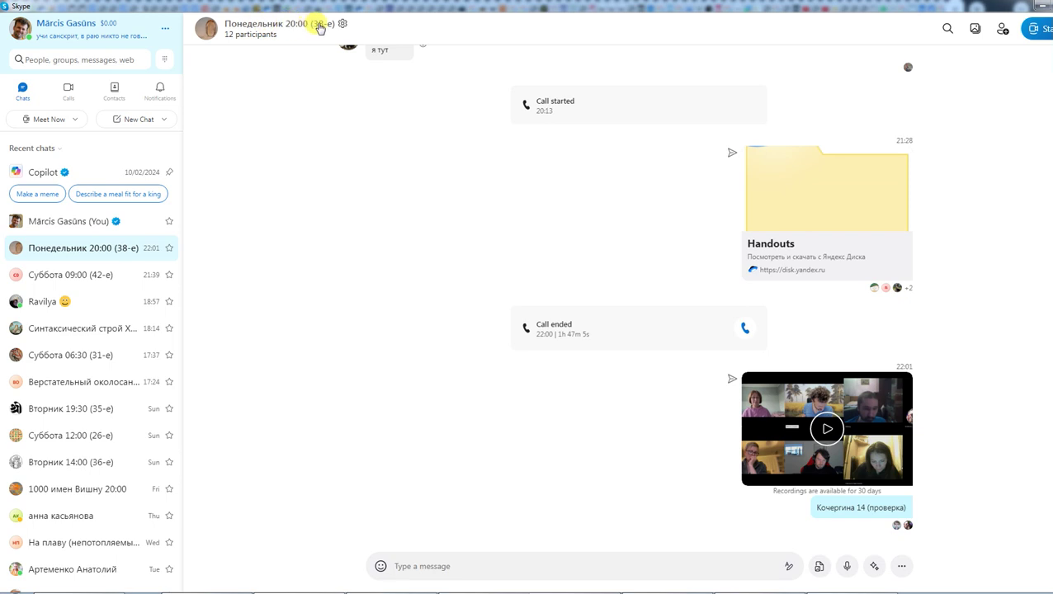
right_click(781, 435)
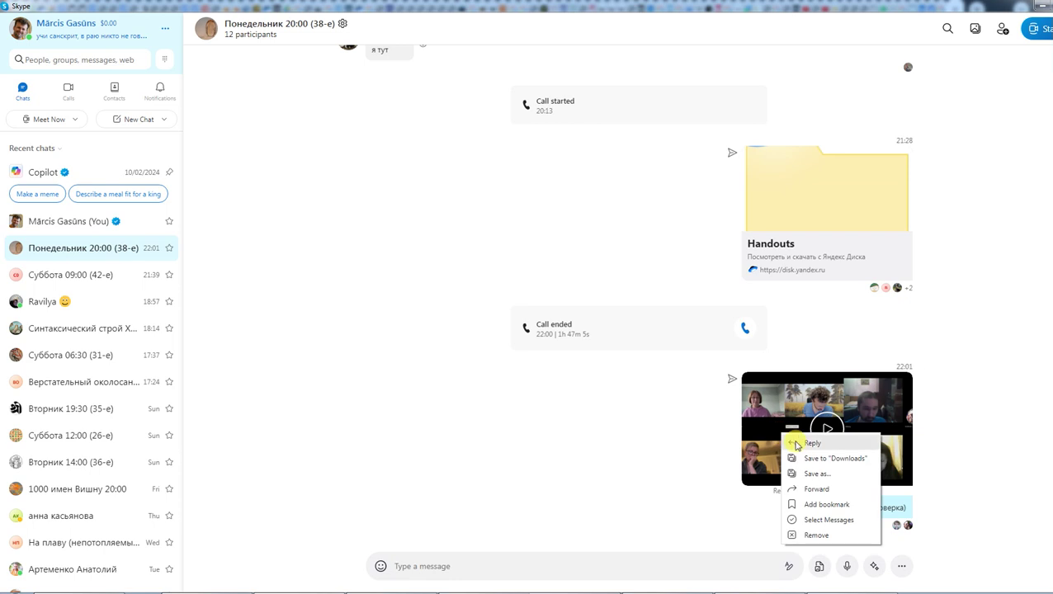
click(817, 474)
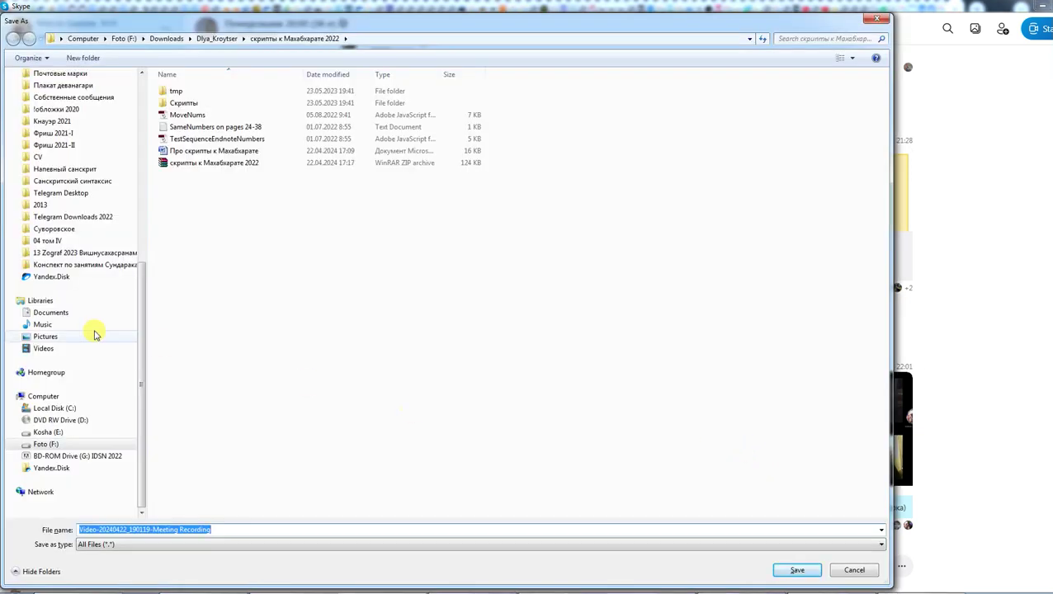
click(46, 337)
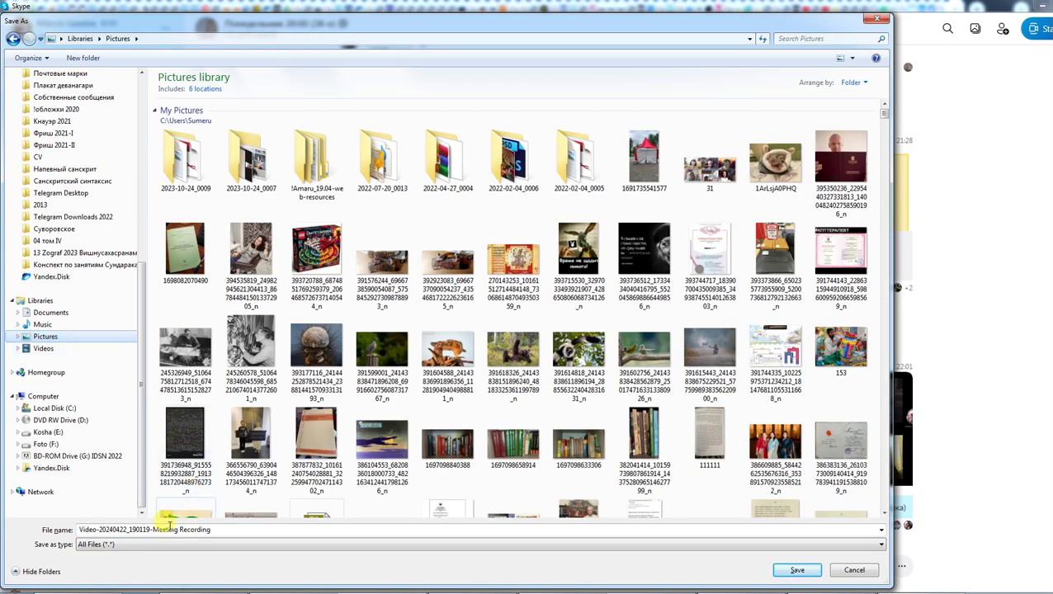
click(128, 530)
click(128, 530)
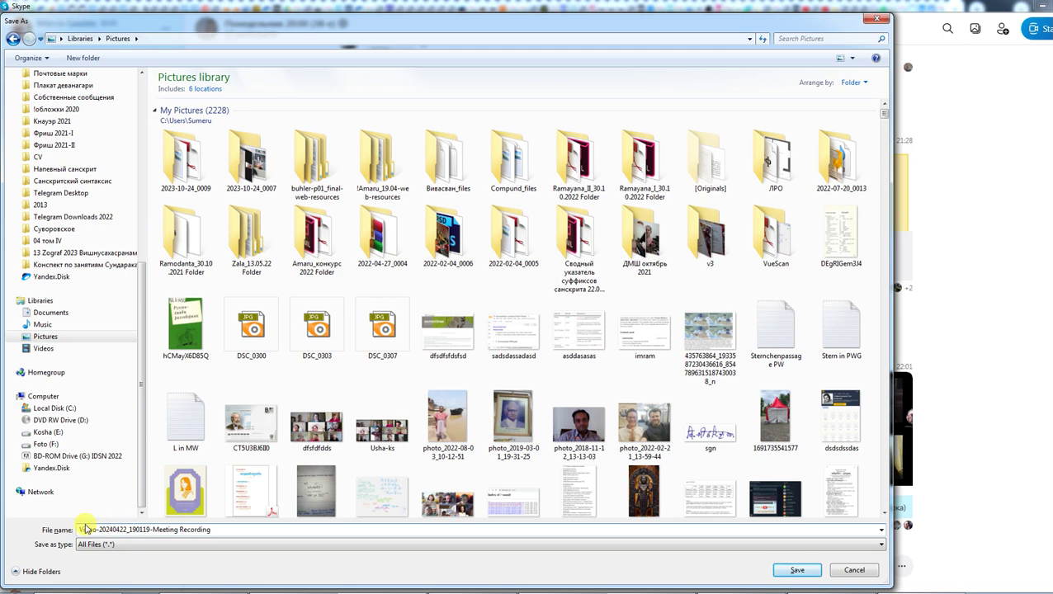
click(811, 571)
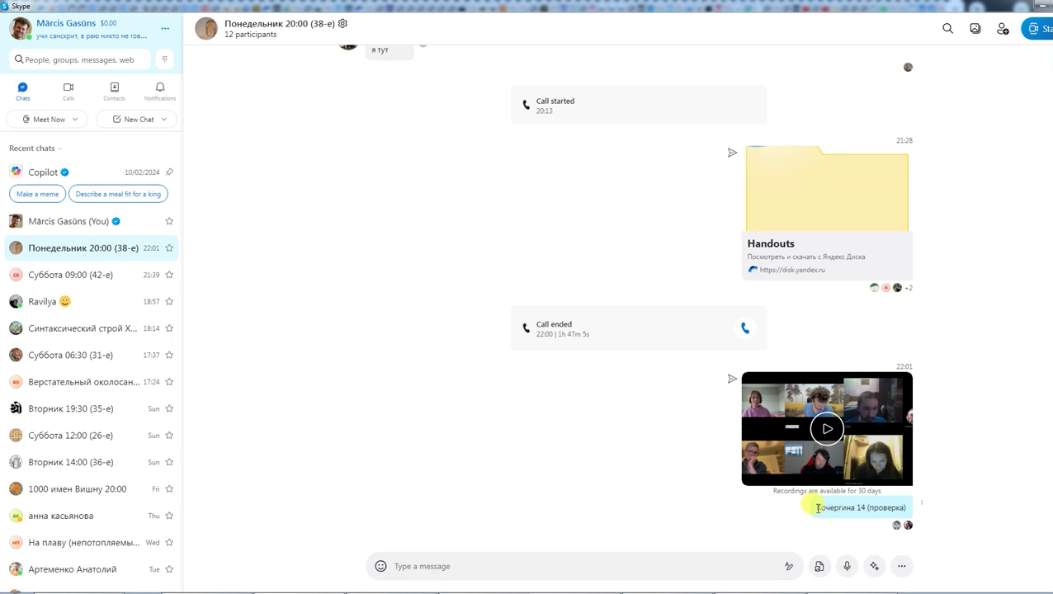
drag(816, 508, 908, 511)
right_click(908, 511)
click(905, 548)
- Save the meeting recording to Pictures, prefixing the suggested file name with "38" and the copied caption "Кочергина 14 (проверка)"
right_click(804, 467)
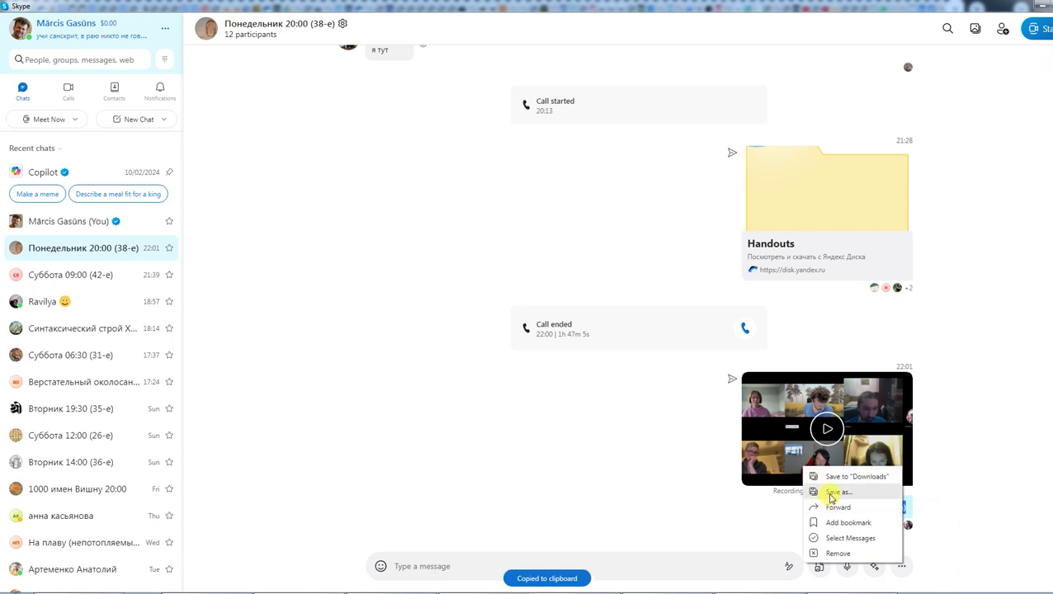
click(831, 493)
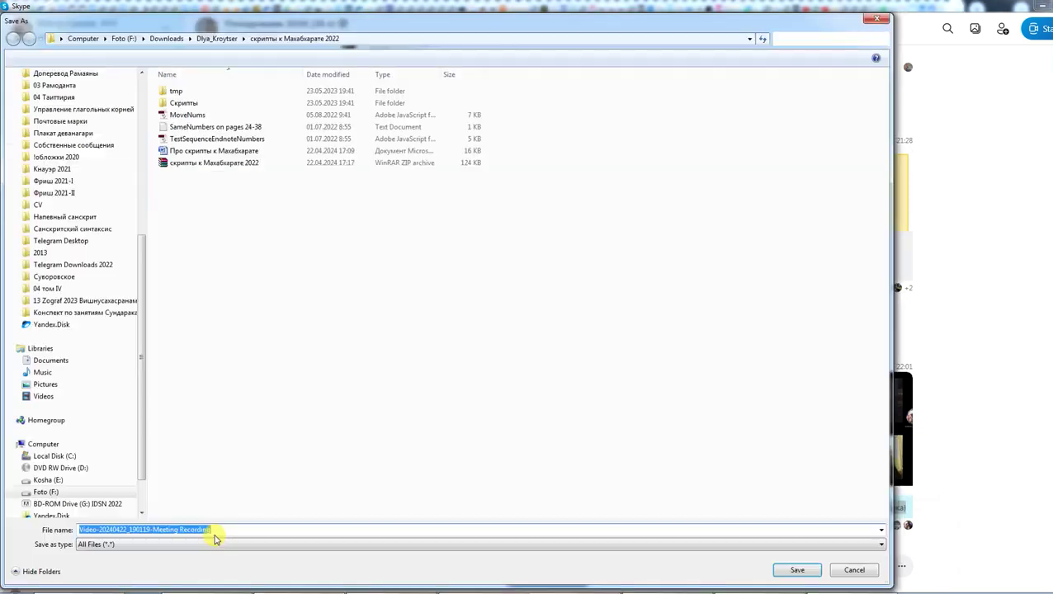
click(78, 530)
text(38)
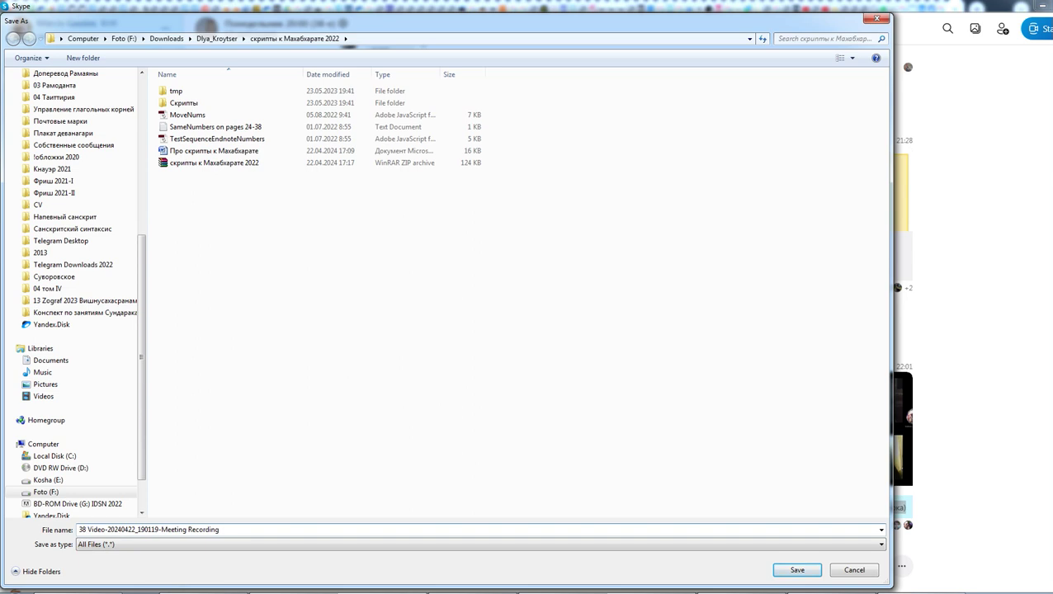
key(ctrl+v)
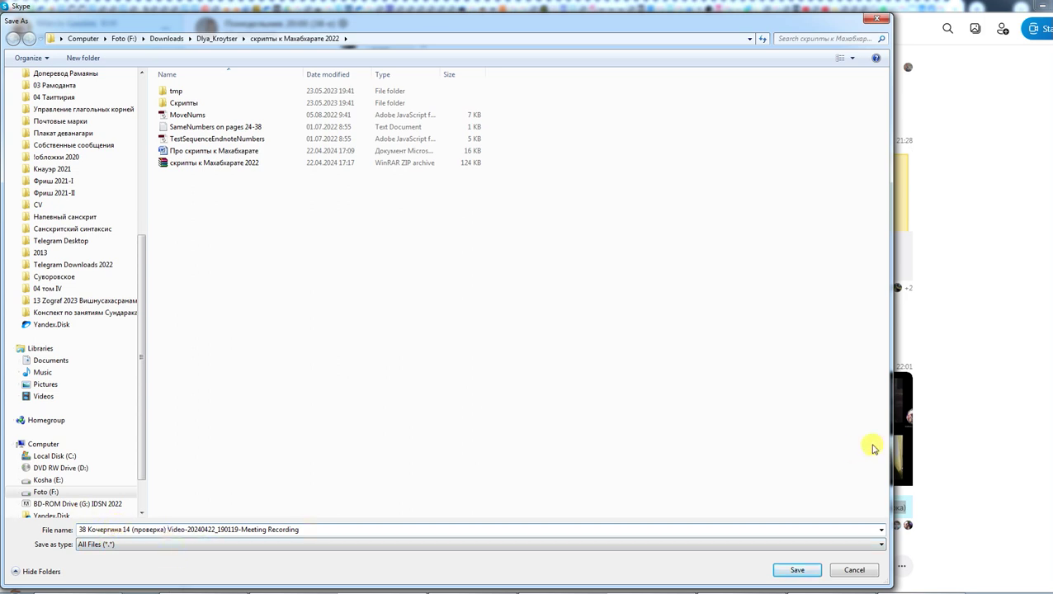
click(62, 384)
click(797, 569)
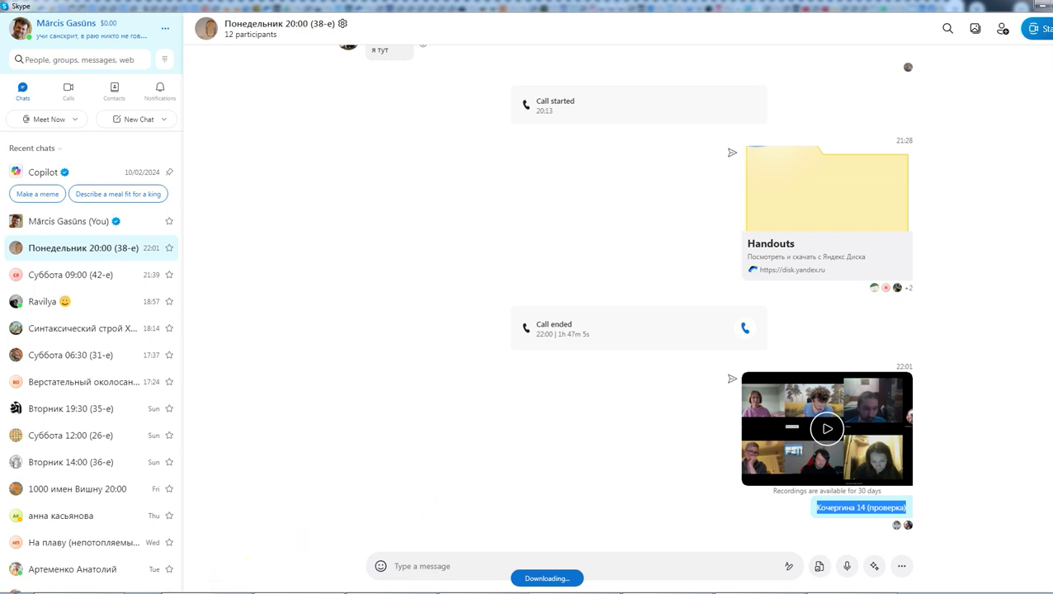
- Switch to the Pictures library in Windows Explorer and select the downloaded recording to check its file details
click(224, 586)
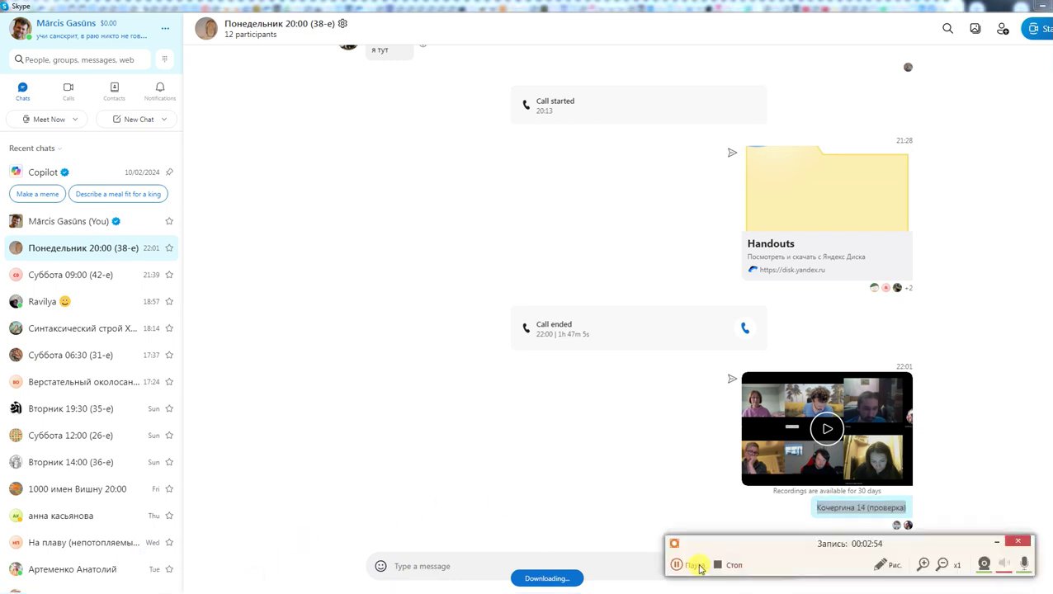
key(alt+Tab)
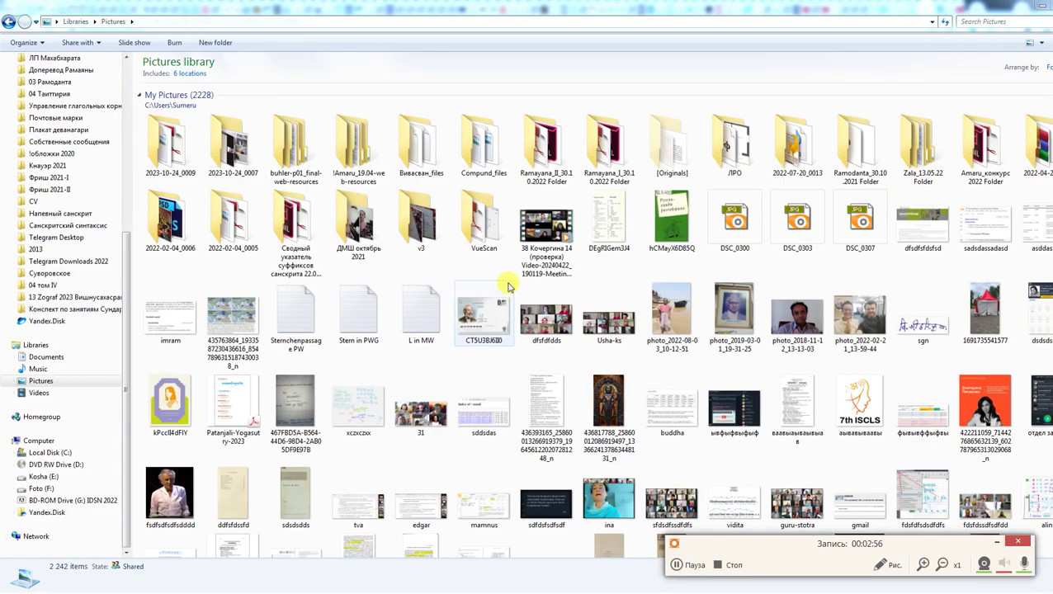
click(558, 235)
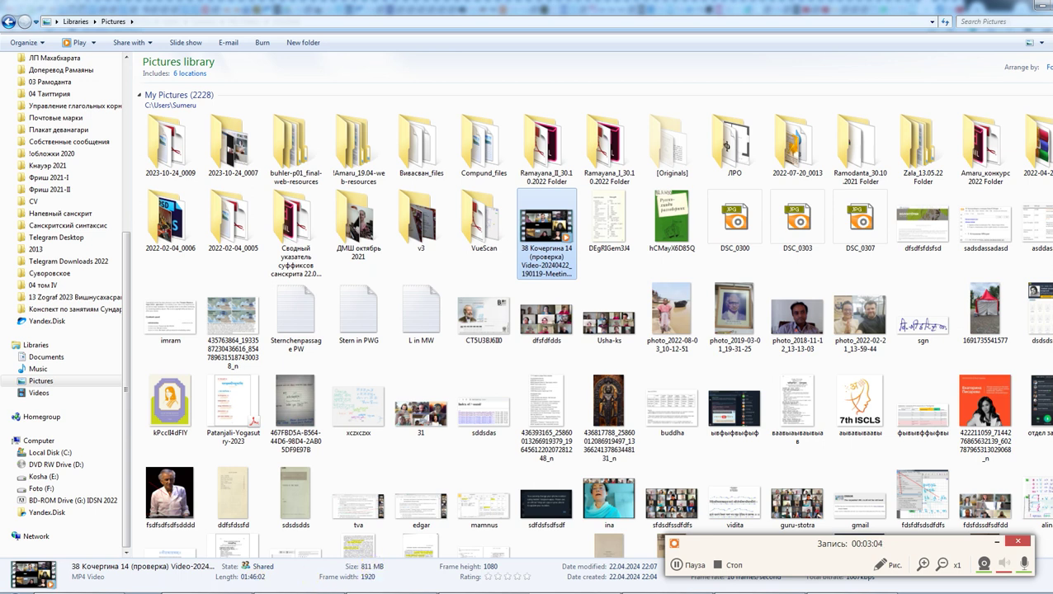
- Switch to YouTube in the browser and start a new video upload
key(alt+Tab)
click(959, 10)
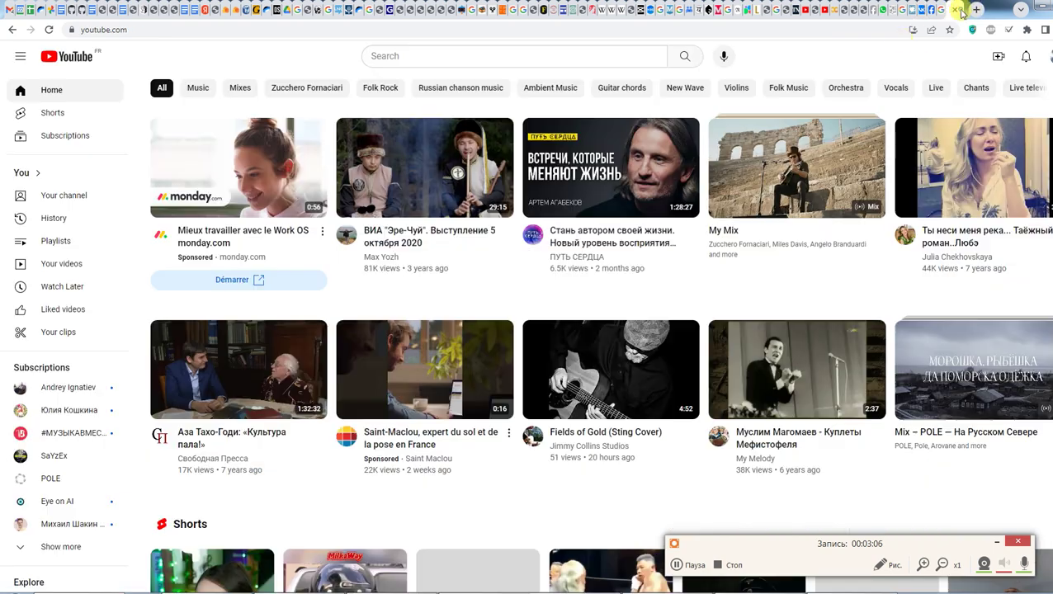
click(996, 59)
click(1011, 83)
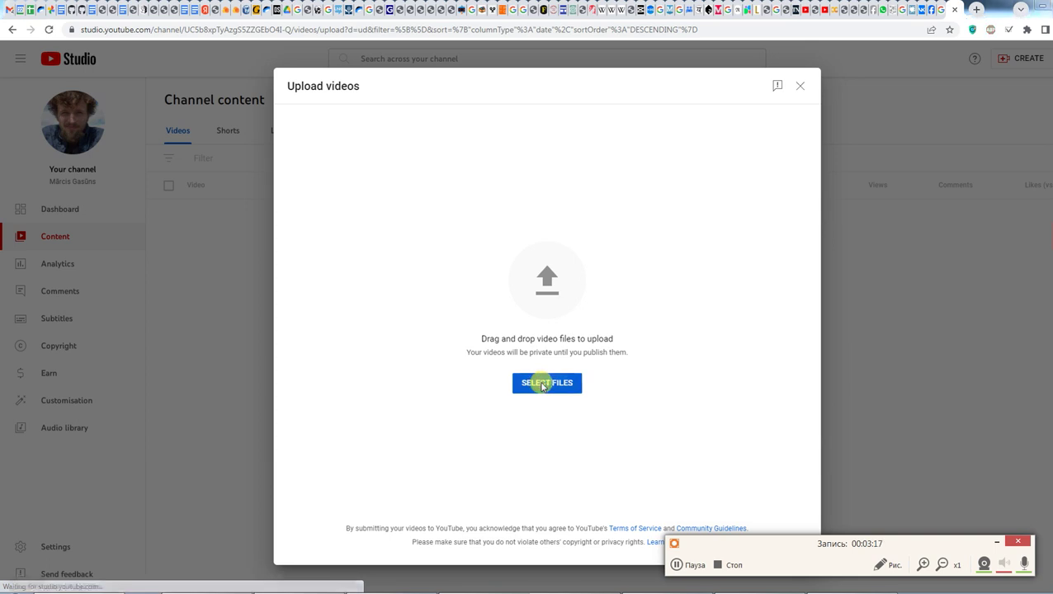
- Choose the "38 Кочергина 14 (проверка)" meeting recording from the Pictures library as the file to upload
click(543, 383)
click(123, 410)
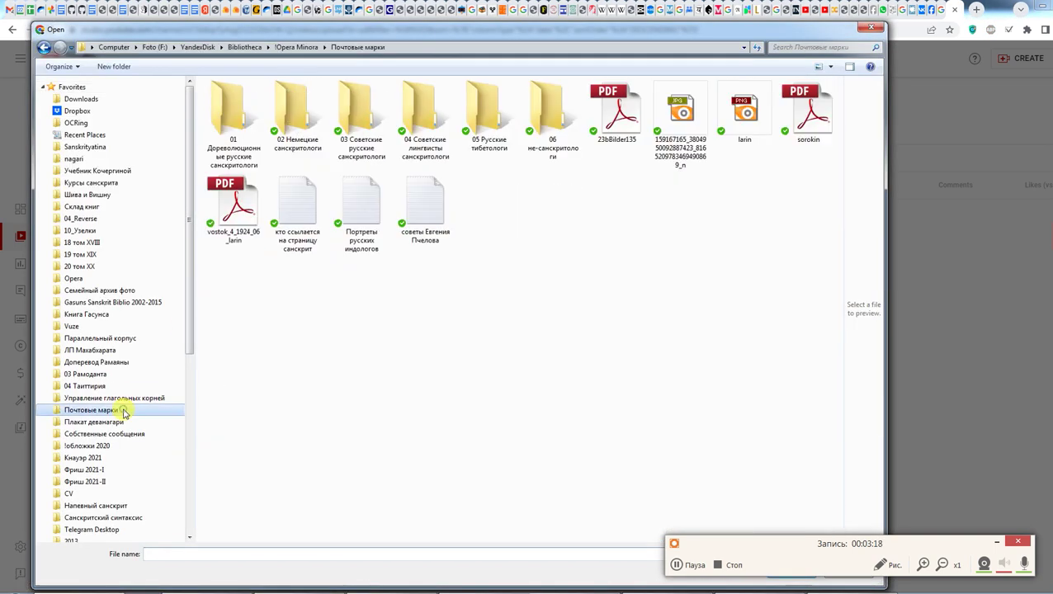
drag(187, 347, 188, 422)
click(82, 532)
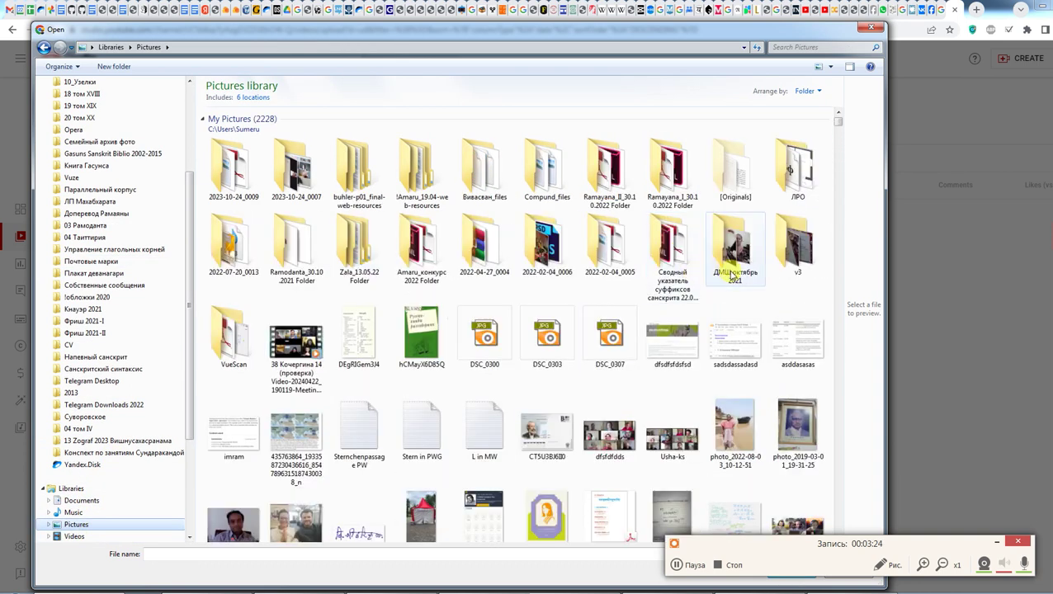
double_click(296, 343)
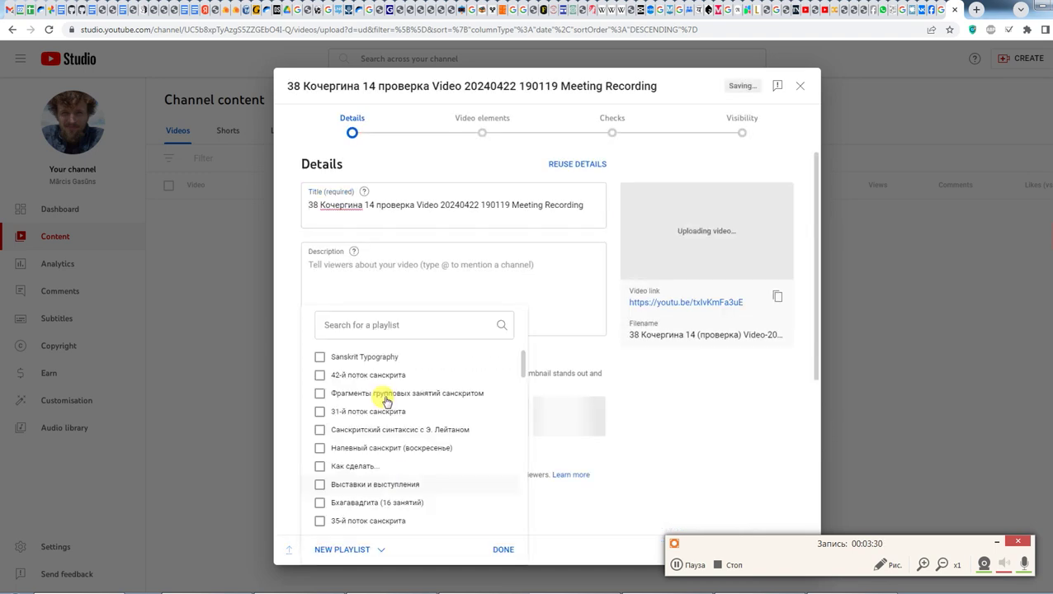
- Add the video to the playlist "38-й поток санскрита"
scroll(371, 425, down, 3)
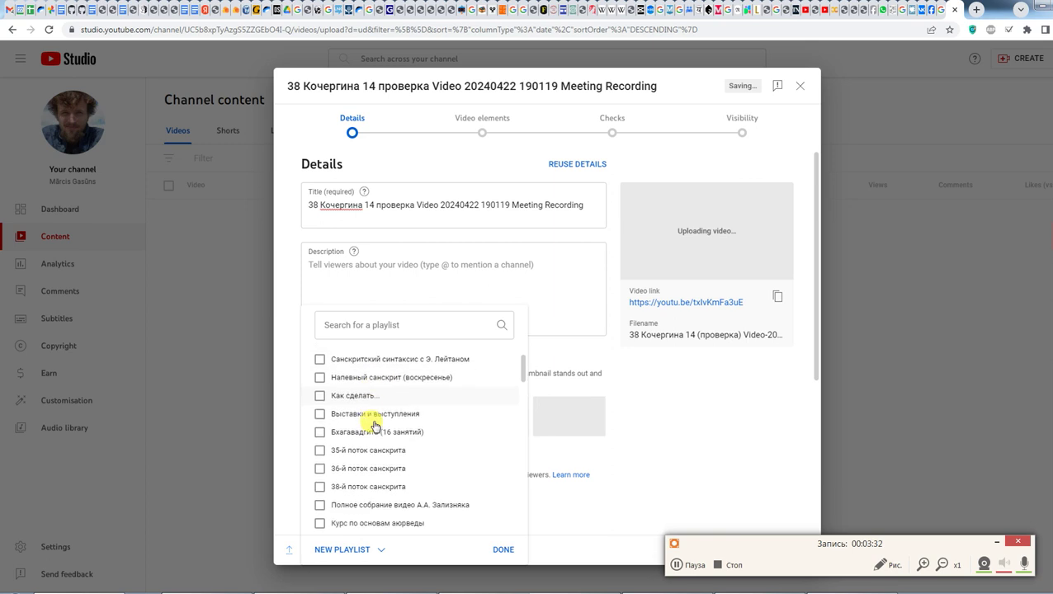
click(365, 443)
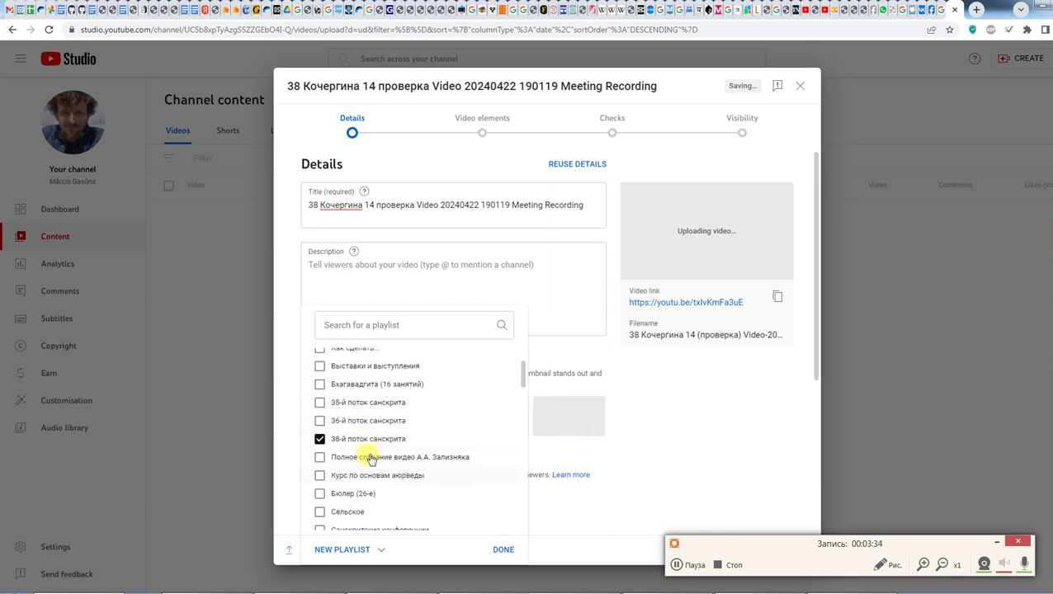
click(505, 551)
- Remove the leading "38" from the video title and put parentheses around "проверка"
double_click(314, 206)
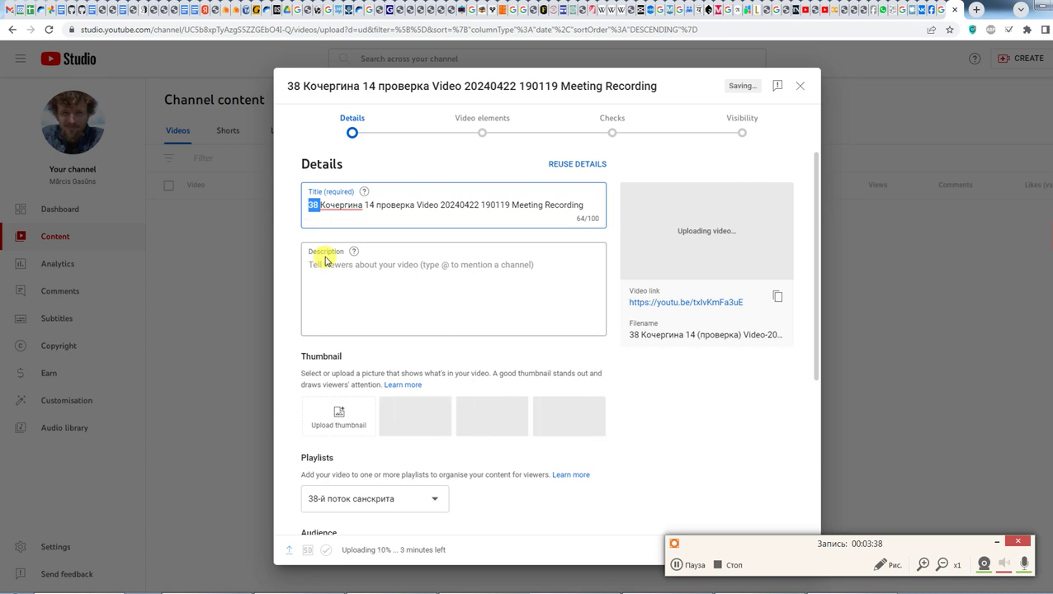
key(Delete)
key(Delete)
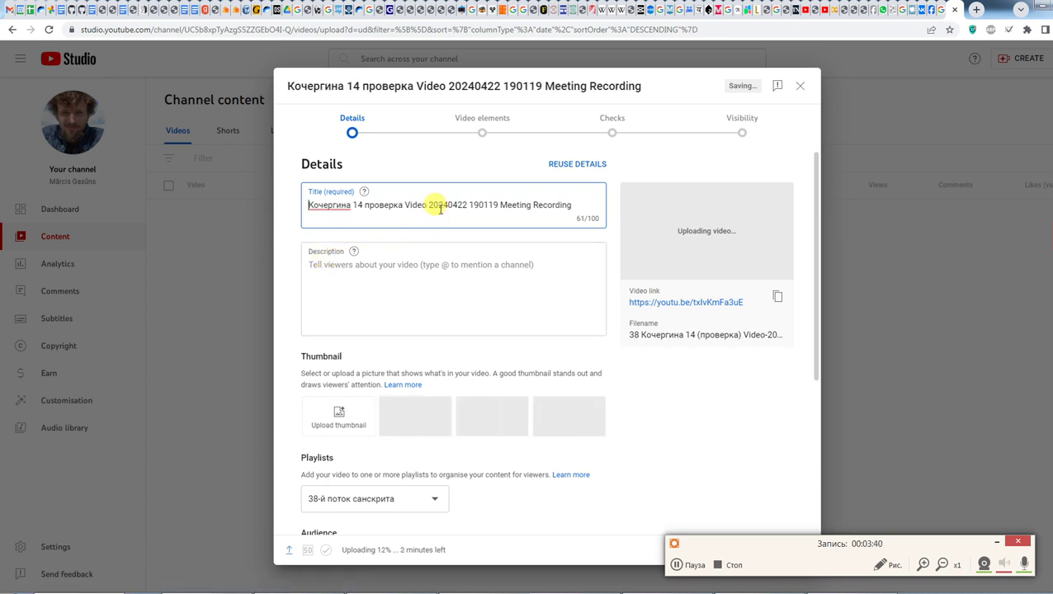
click(402, 205)
text())
click(363, 205)
text(()
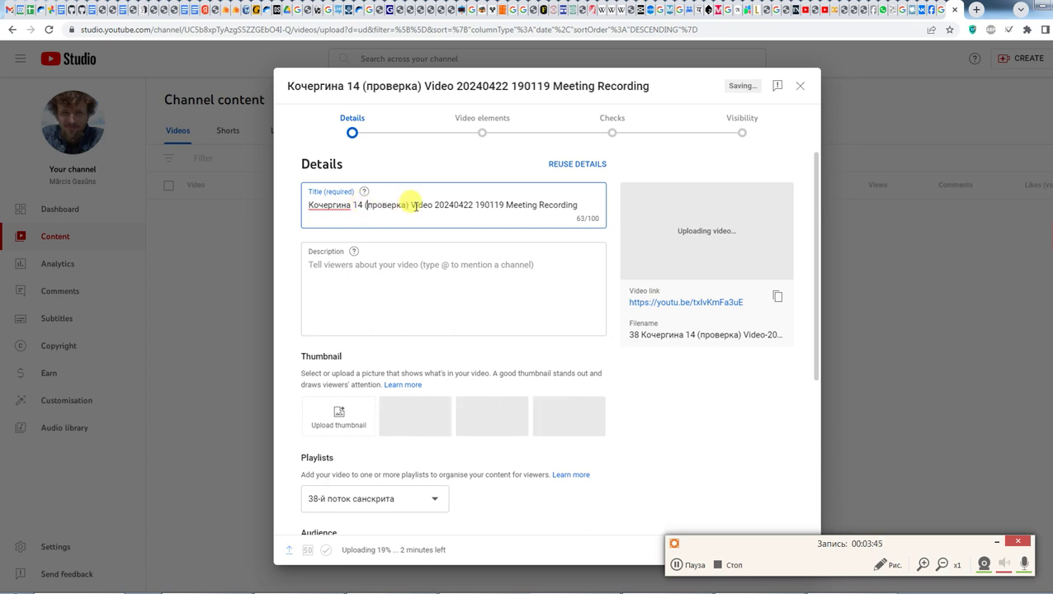
- Delete the words "Meeting Recording" and "Video" from the video title
drag(505, 205, 594, 203)
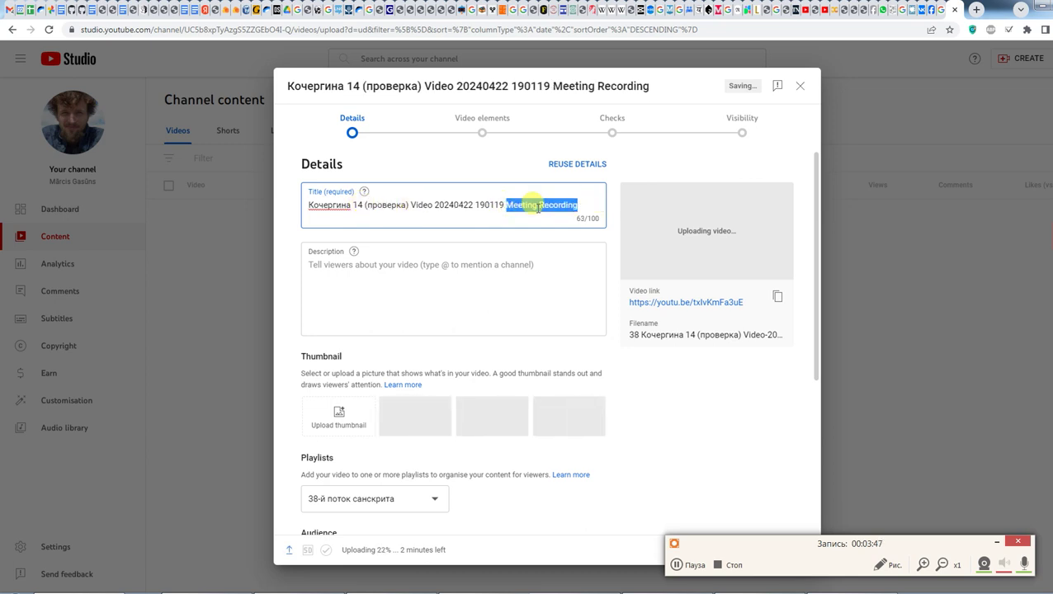
key(BackSpace)
key(BackSpace)
double_click(424, 205)
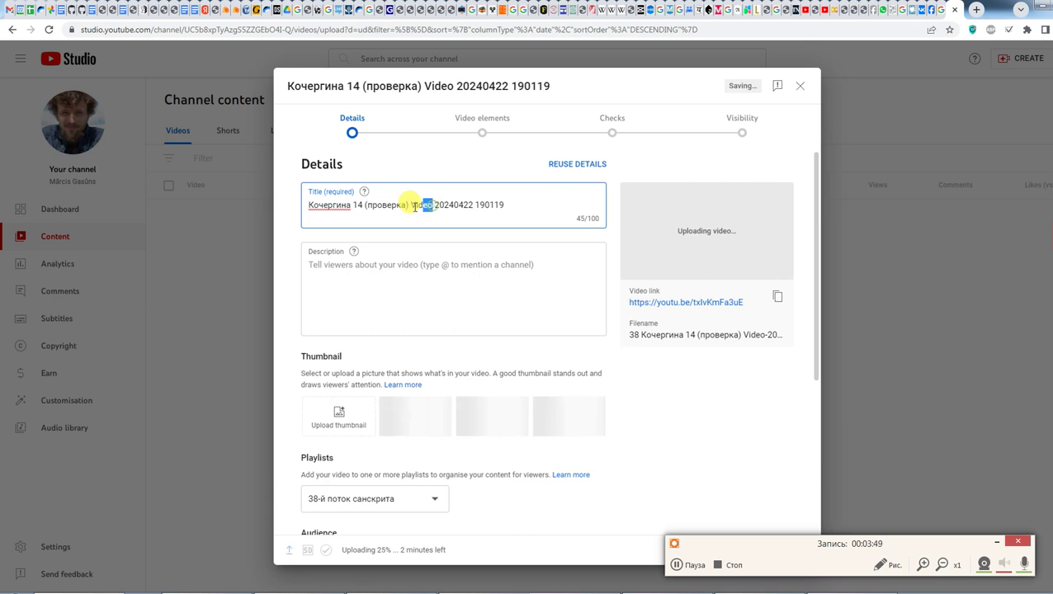
key(BackSpace)
key(BackSpace)
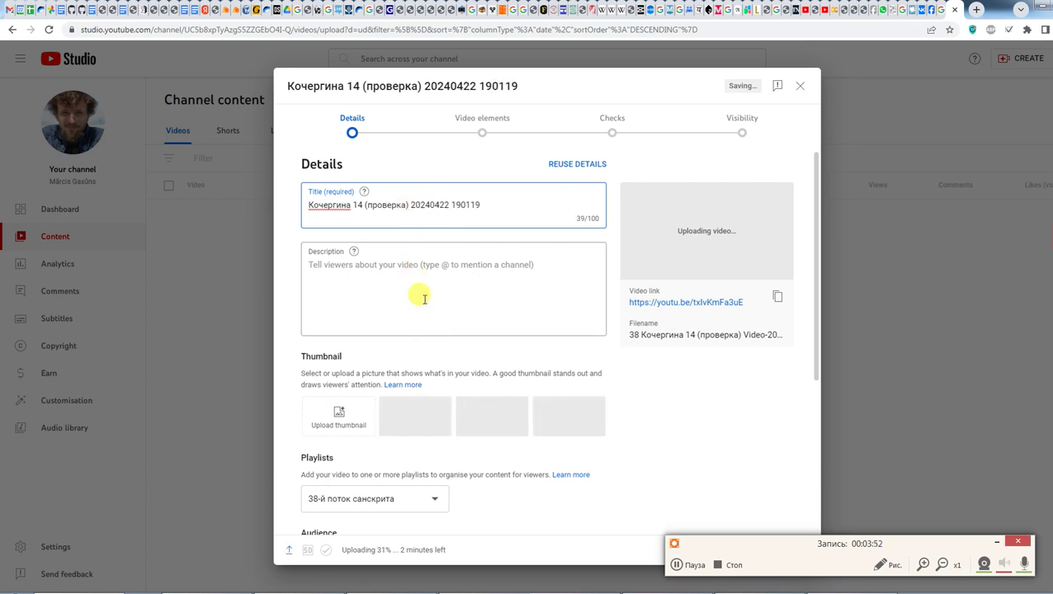
- Replace the unformatted date and time digits at the end of the video title with 22.04.2024
click(449, 211)
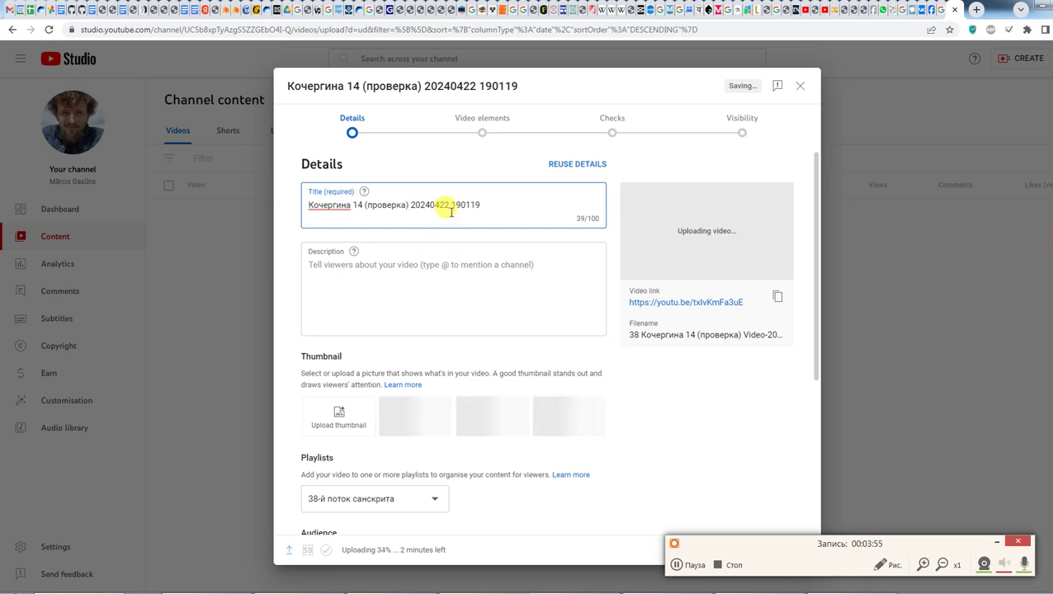
drag(453, 204, 493, 203)
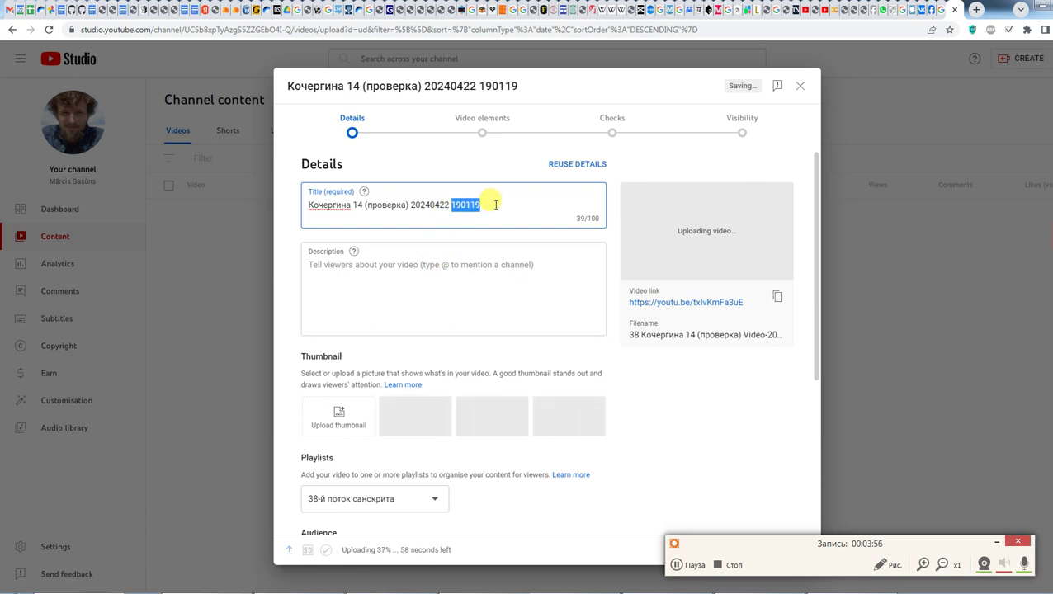
key(BackSpace)
key(BackSpace)
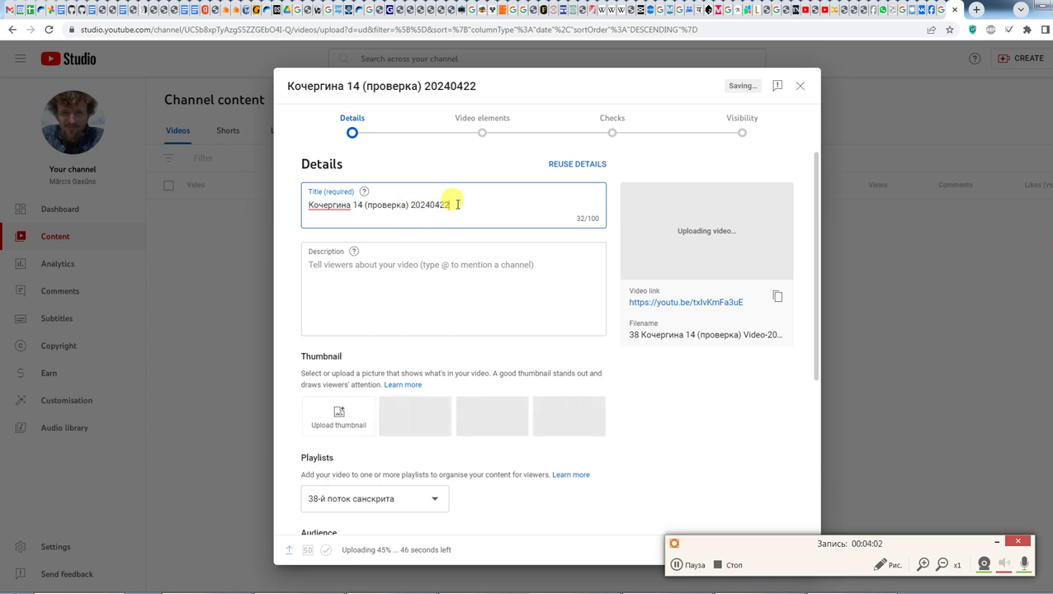
text(2.0)
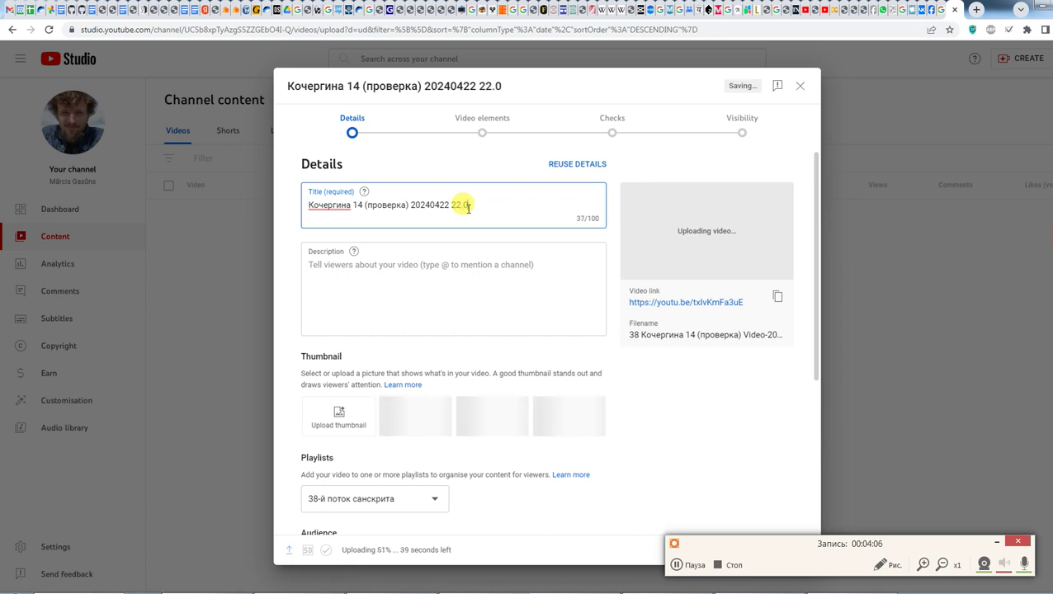
text(4.2024)
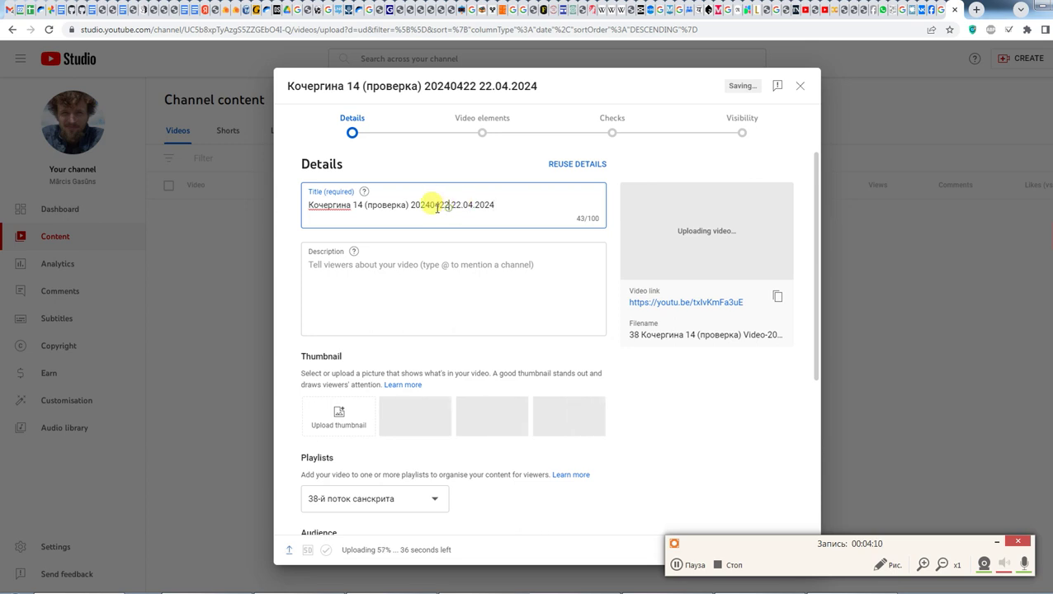
double_click(408, 205)
key(BackSpace)
click(415, 275)
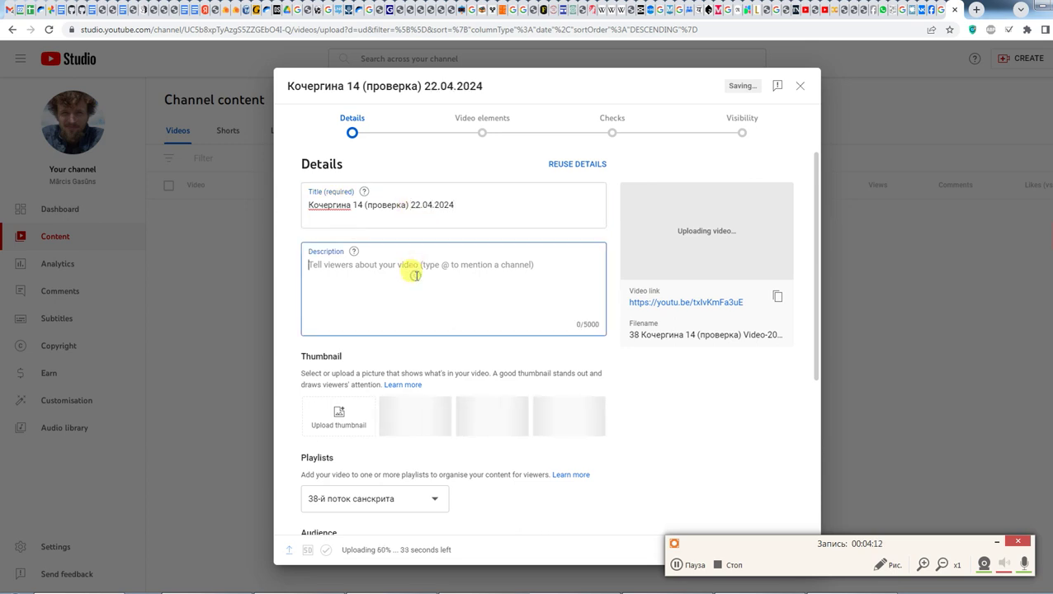
click(404, 206)
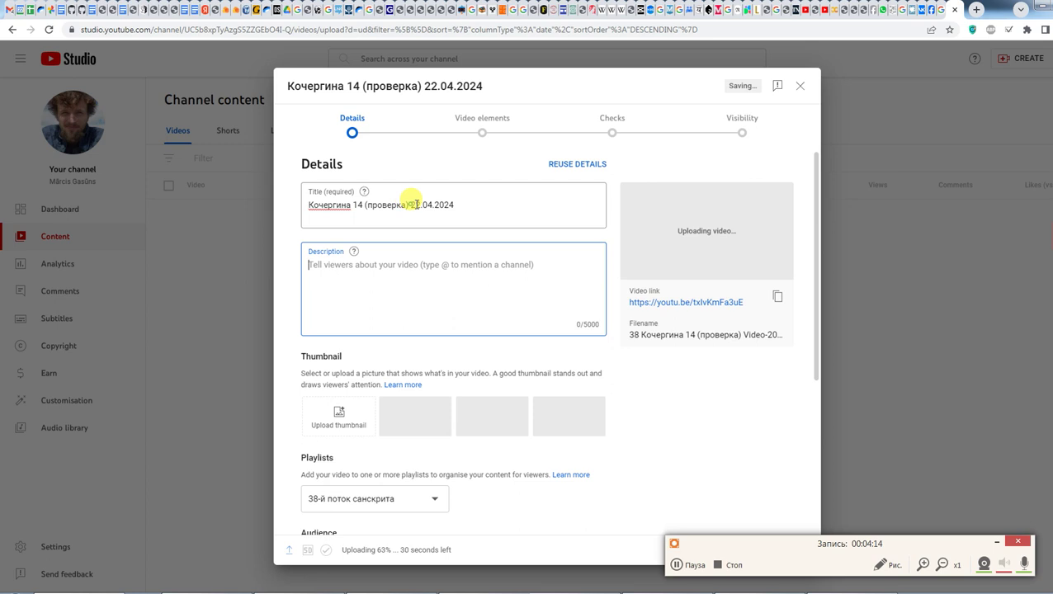
drag(407, 205, 493, 216)
key(ctrl+x)
click(367, 271)
key(ctrl+v)
click(418, 209)
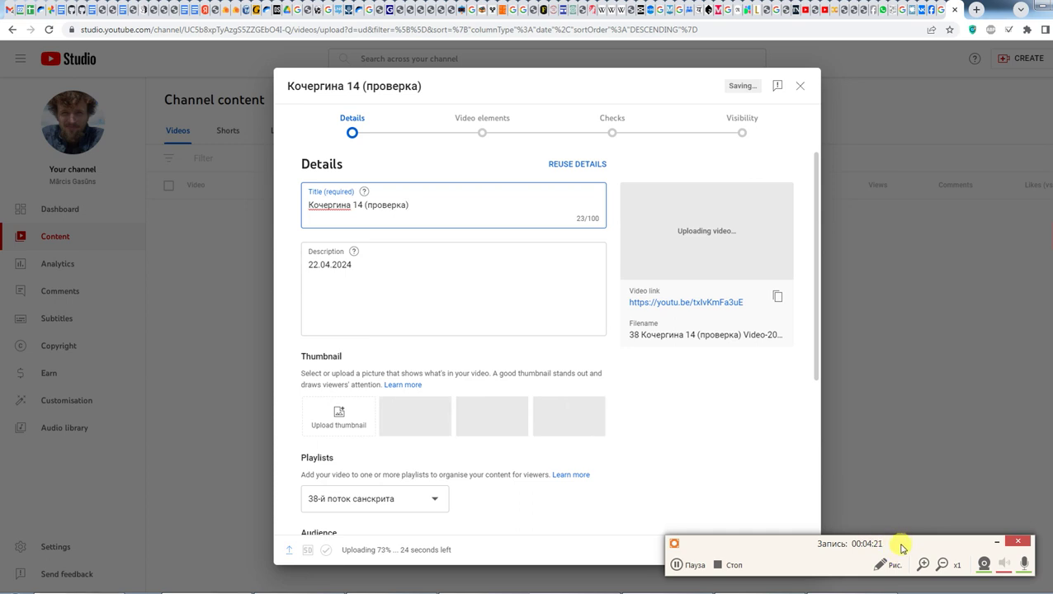
drag(897, 544, 902, 572)
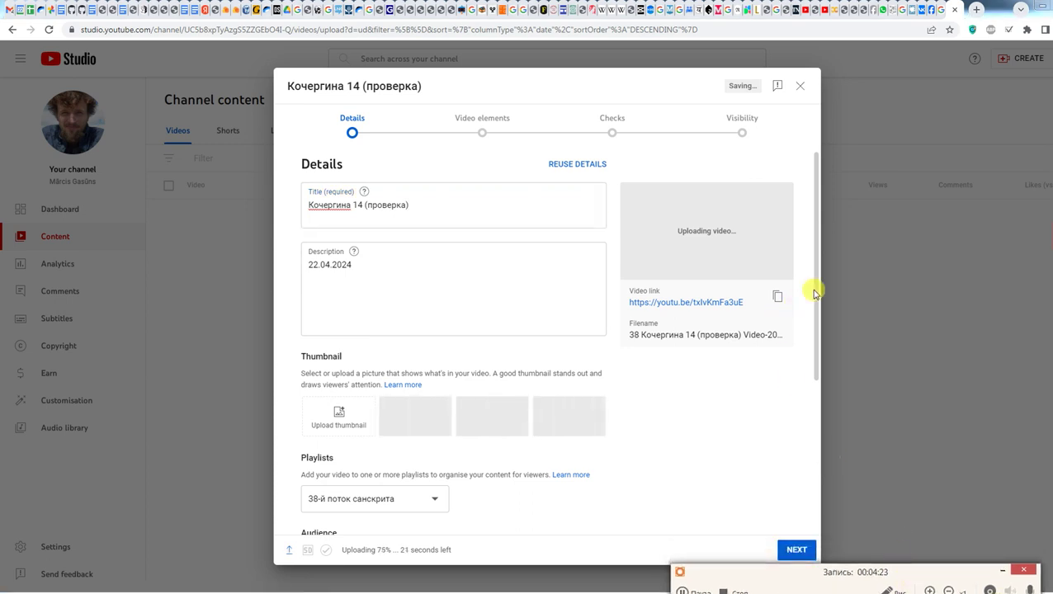
- Proceed past the video elements and checks, save the upload with Unlisted visibility and dismiss the processing notice
drag(811, 296, 829, 470)
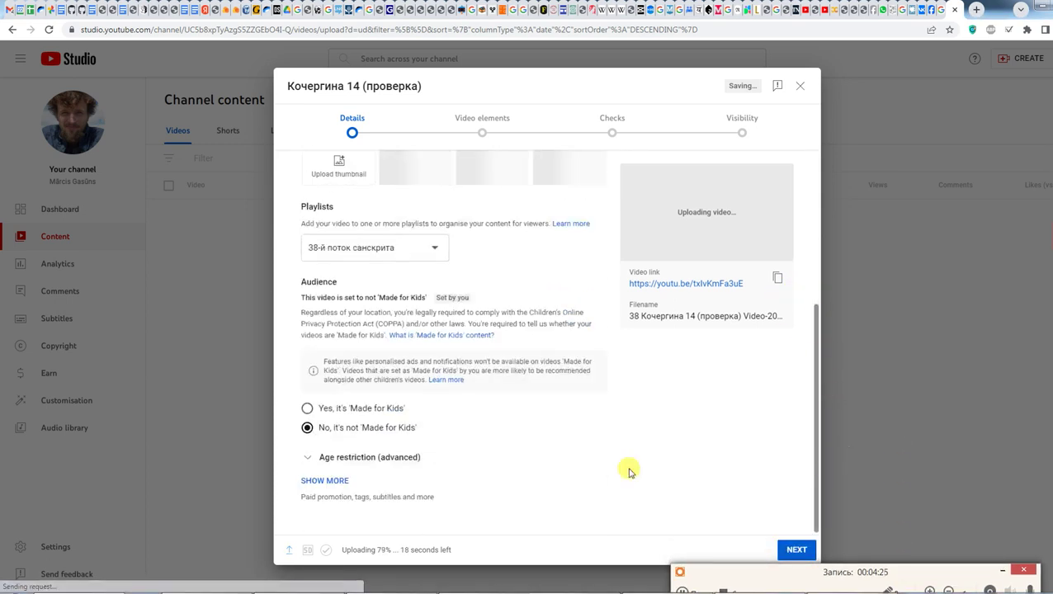
click(796, 550)
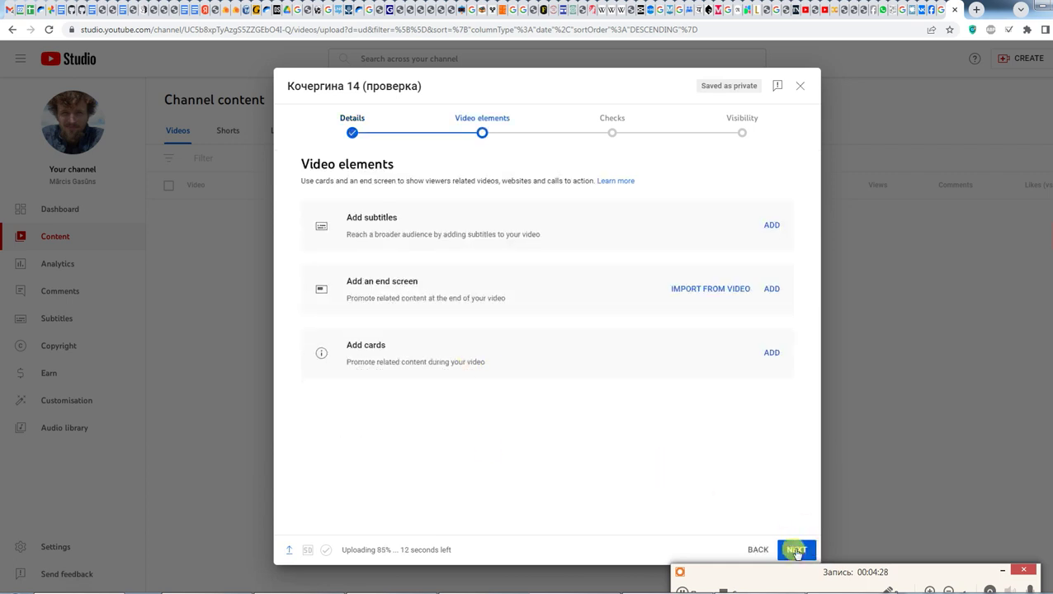
click(796, 550)
click(796, 551)
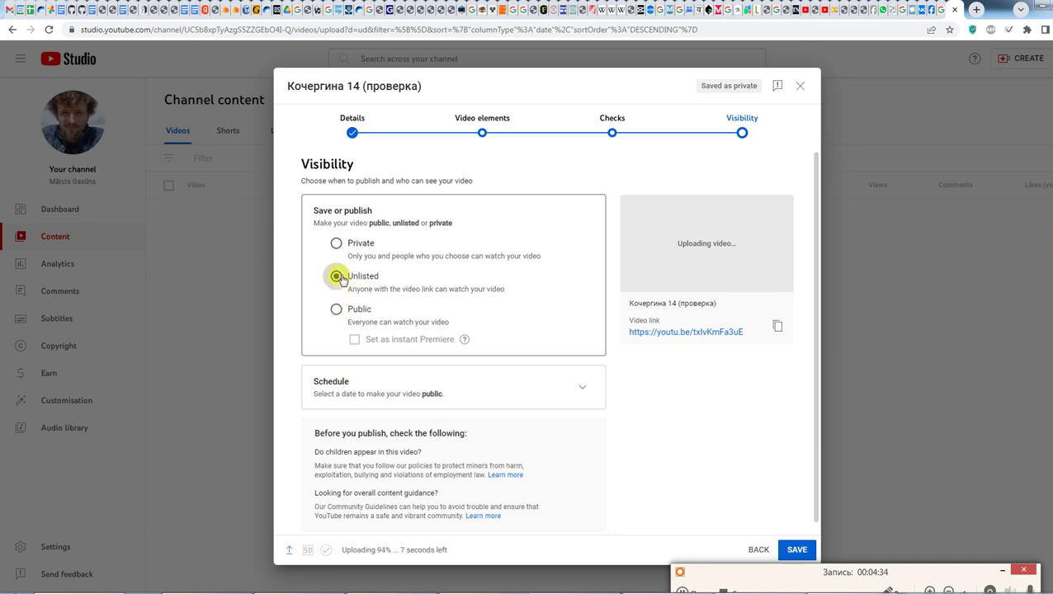
click(797, 552)
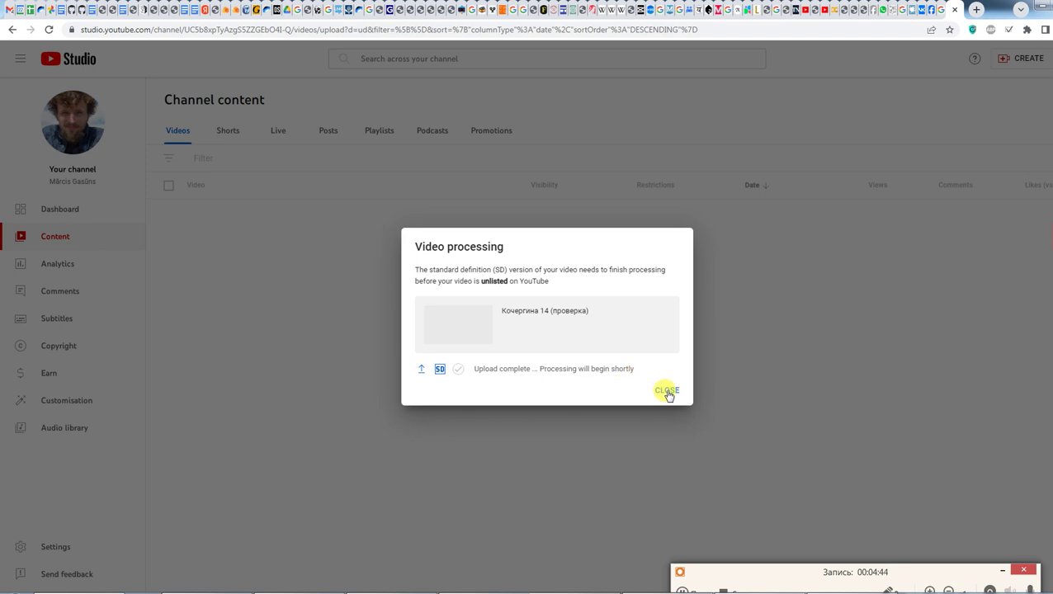
click(666, 391)
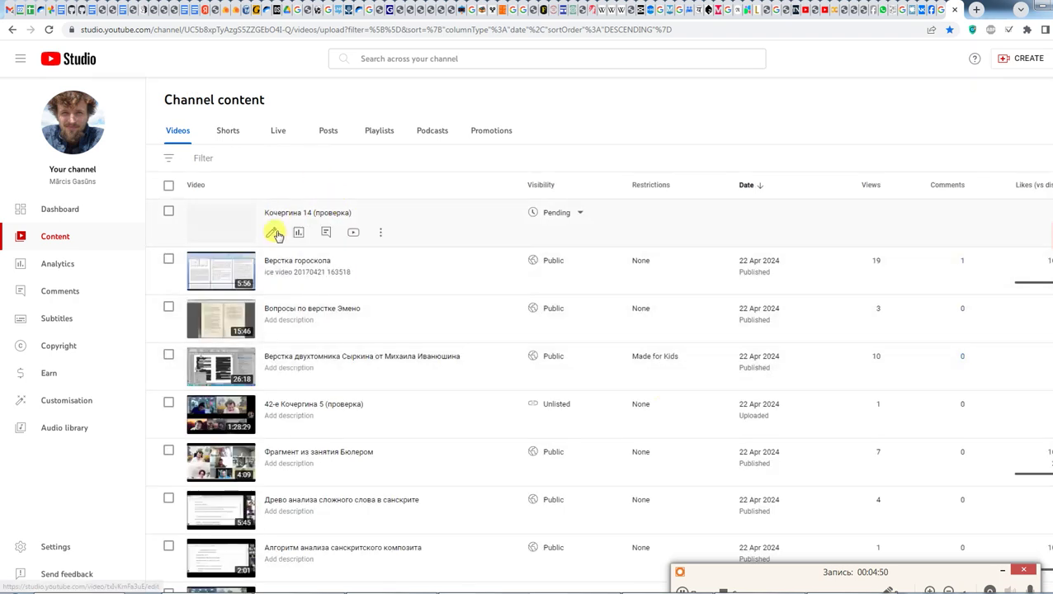
- Copy the link of the uploaded video from its details page and switch to Skype, ready to write in the "Понедельник 20:00 (38-е)" chat
click(273, 234)
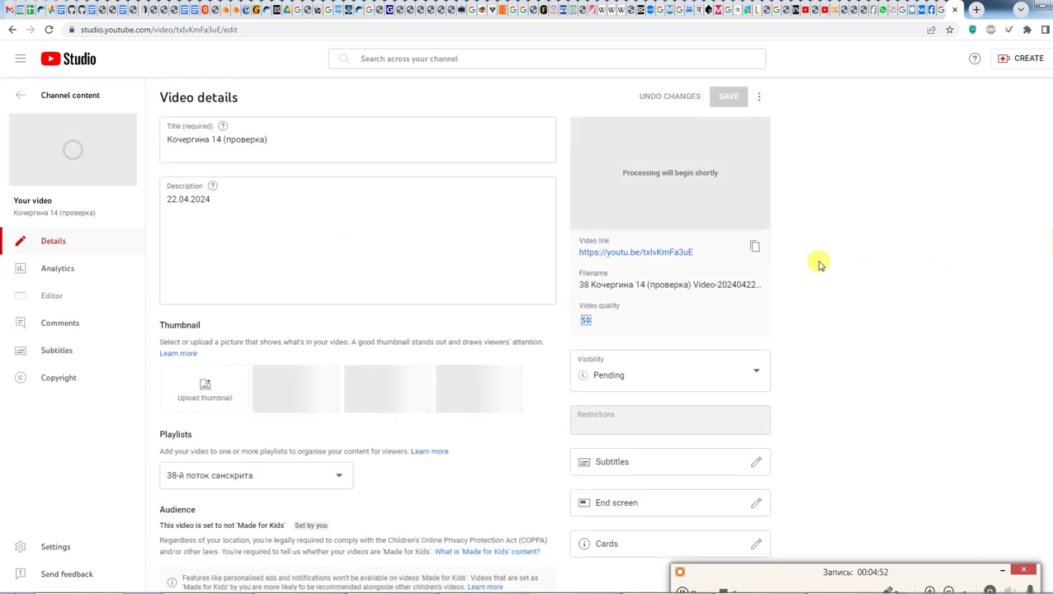
click(753, 246)
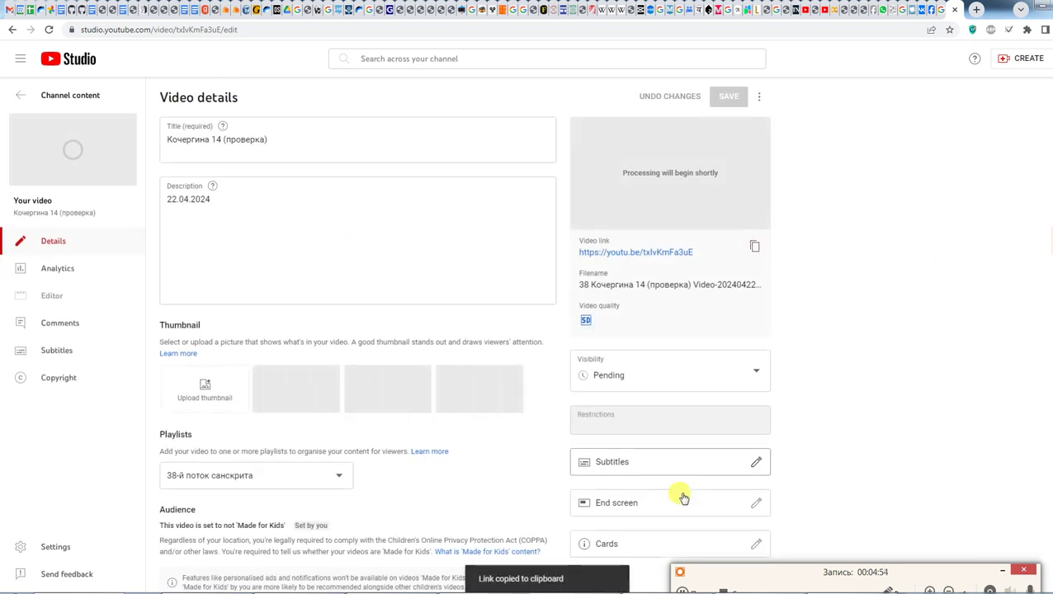
click(297, 589)
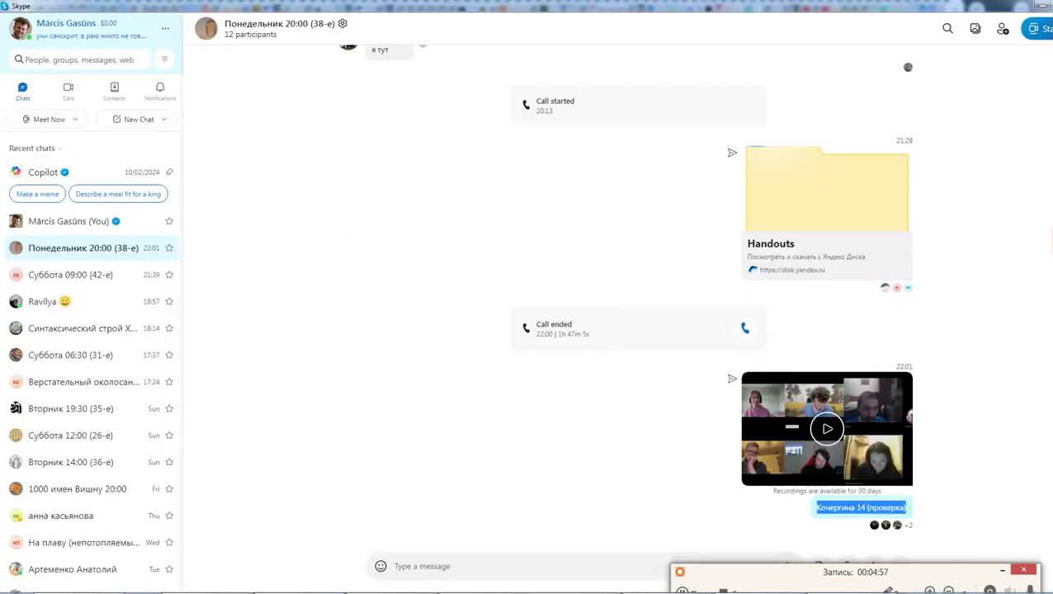
click(410, 563)
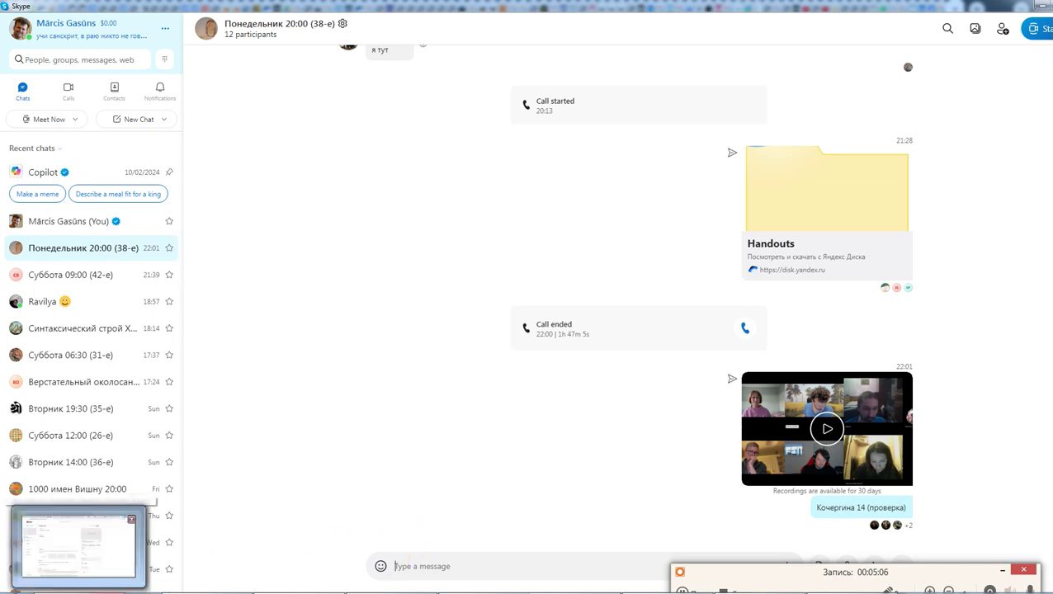
- Switch back to the channel content in YouTube Studio and examine its lists of videos, playlists, live streams and Shorts
click(79, 545)
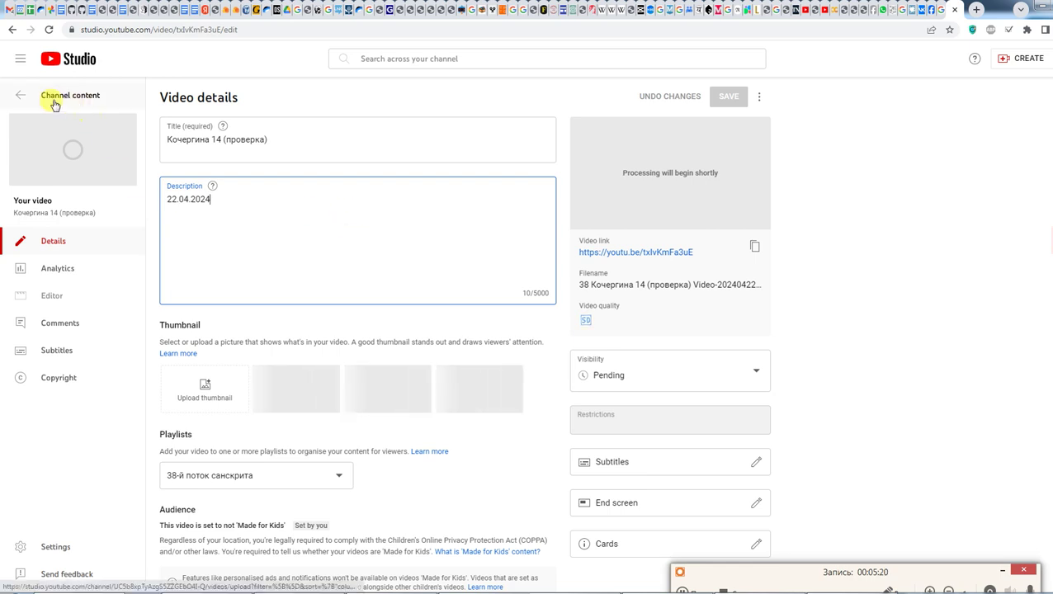
click(19, 95)
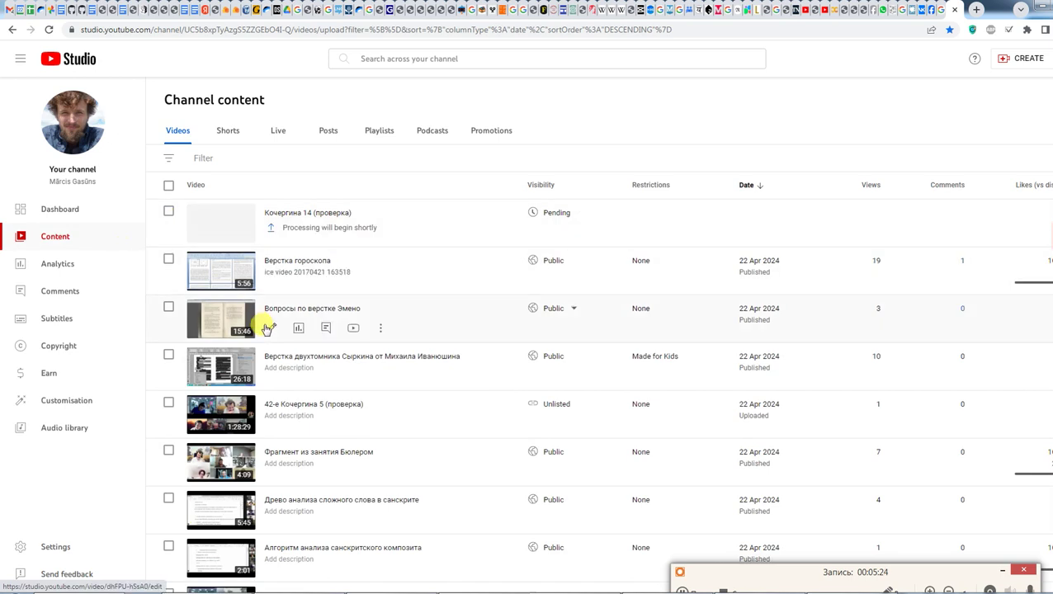
scroll(265, 329, down, 2)
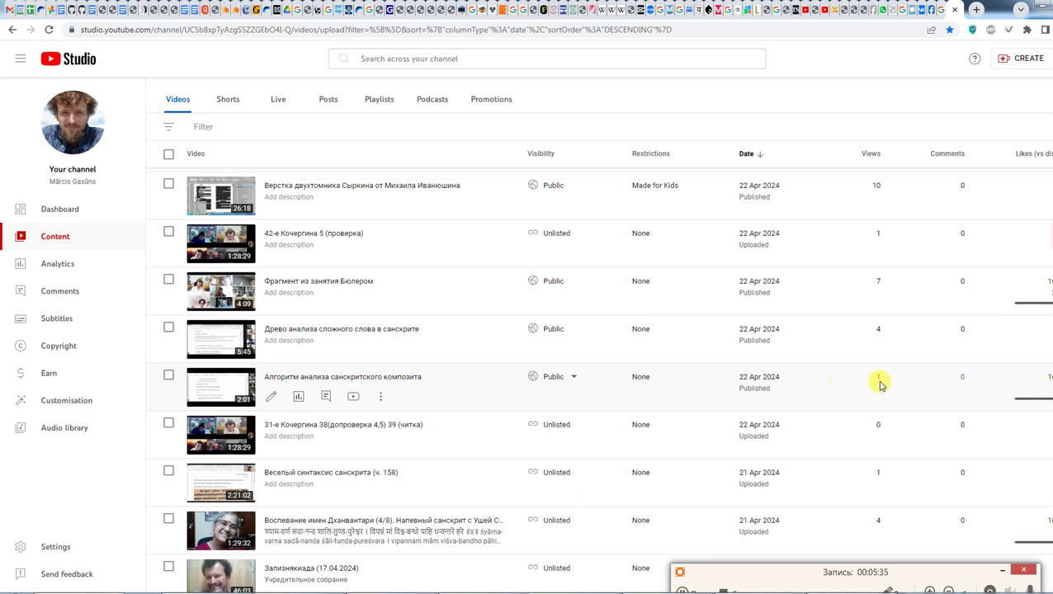
scroll(486, 314, up, 3)
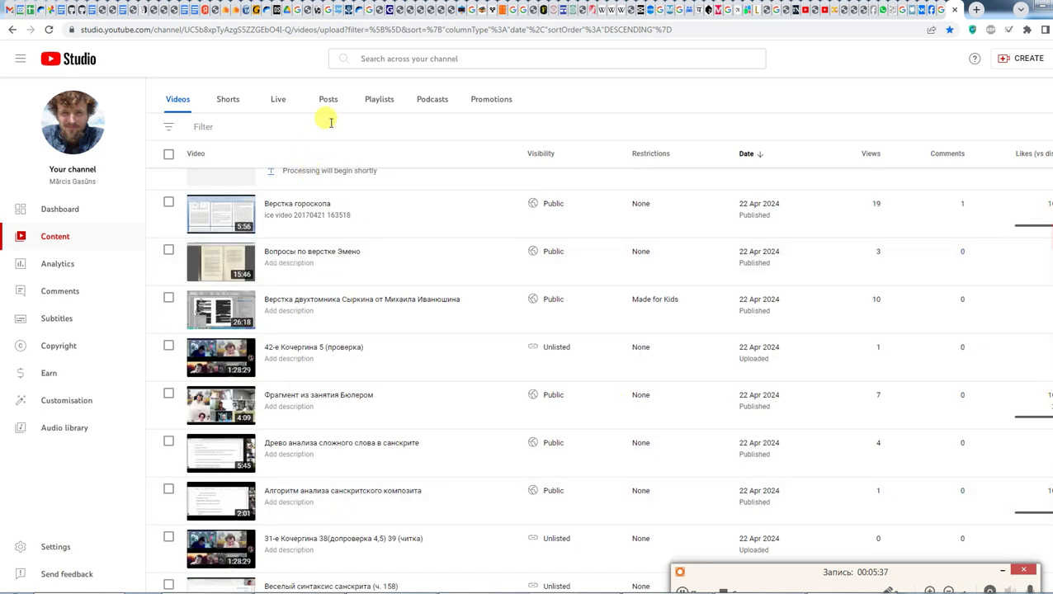
scroll(189, 132, up, 1)
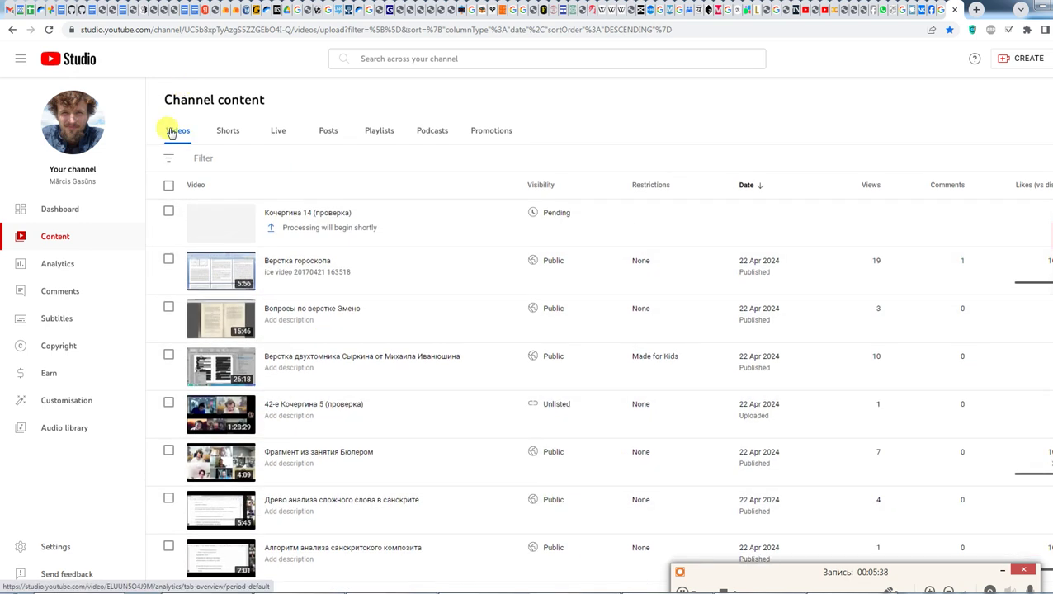
click(373, 132)
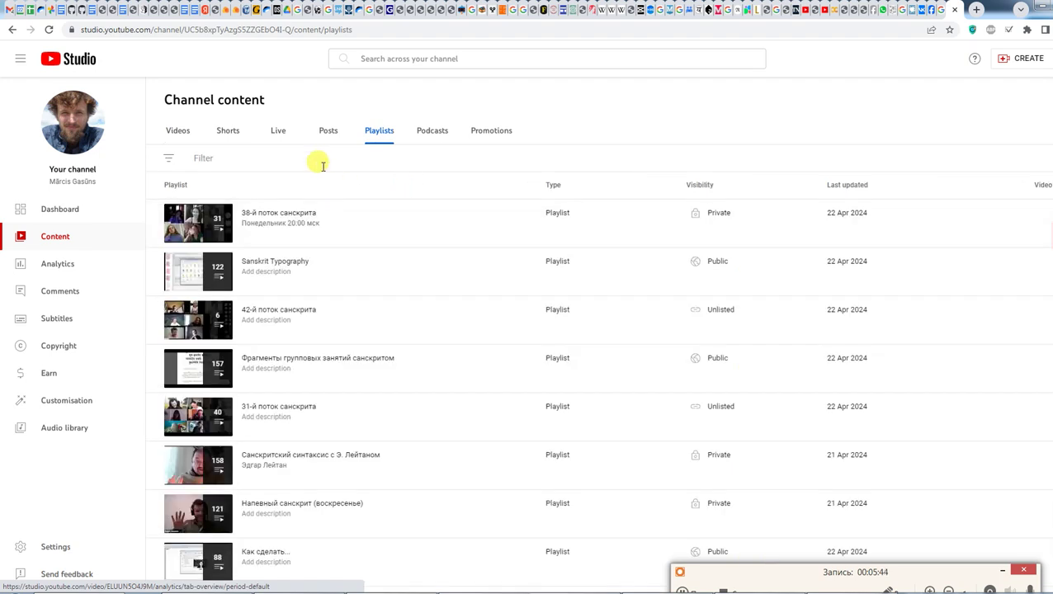
click(276, 135)
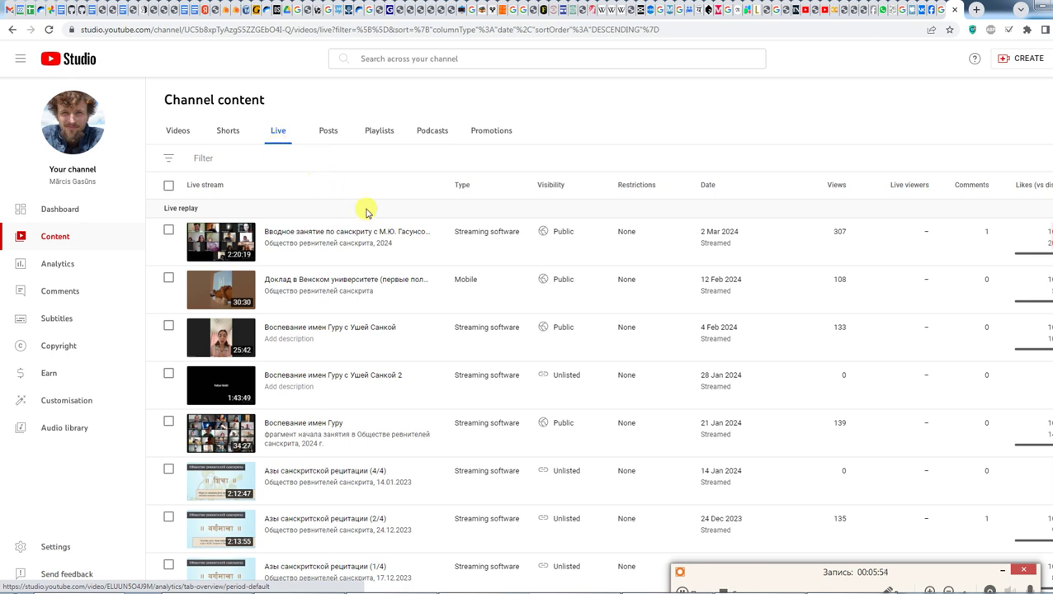
scroll(364, 212, down, 3)
scroll(366, 211, up, 3)
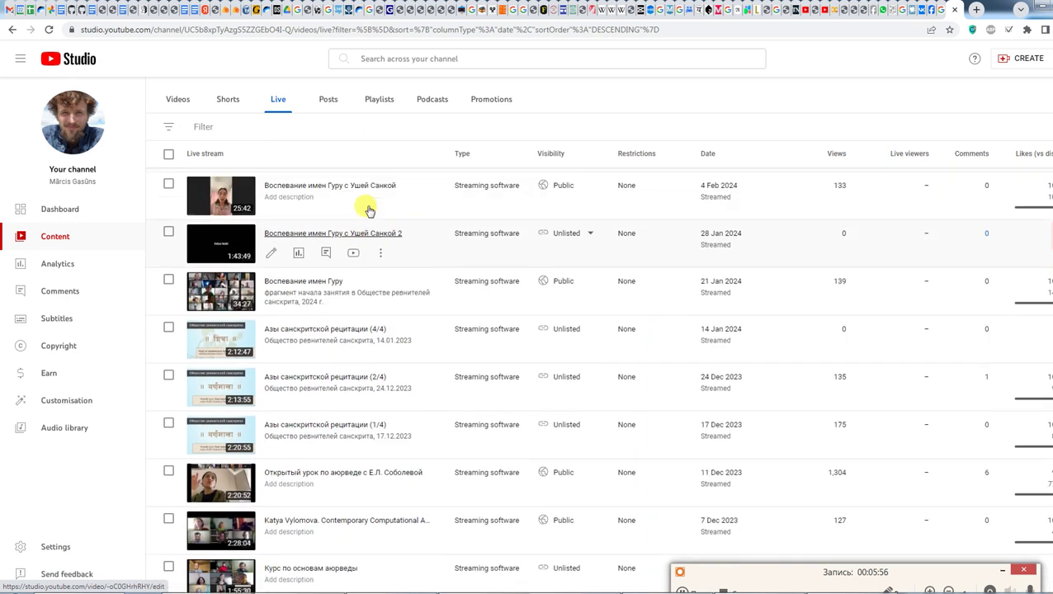
click(221, 134)
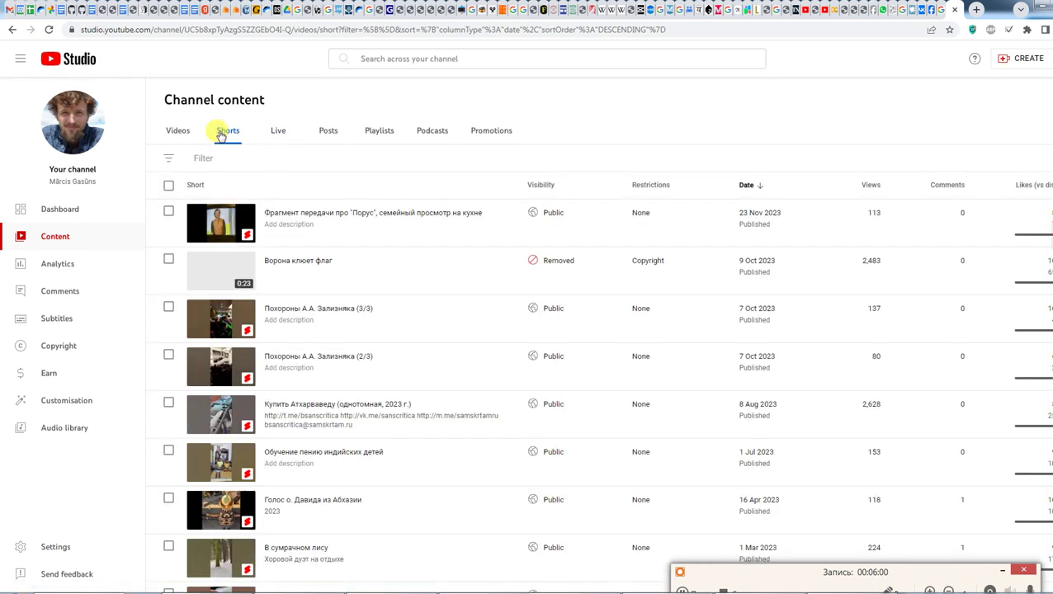
click(175, 132)
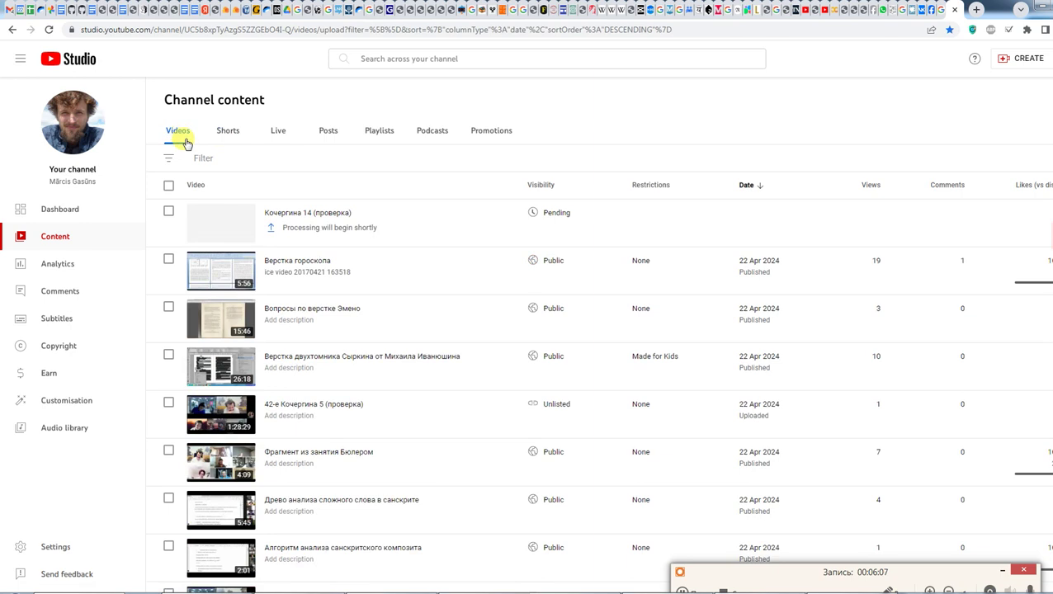